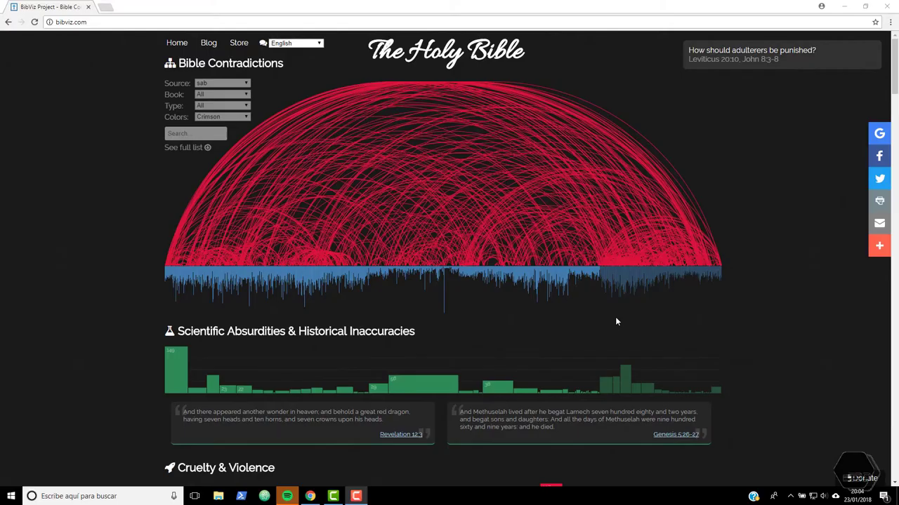
- Browse the BibViz chart and open the 'Do bad things happen to good people?' contradiction
scroll(617, 322, down, 1)
scroll(616, 321, down, 1)
scroll(616, 322, down, 1)
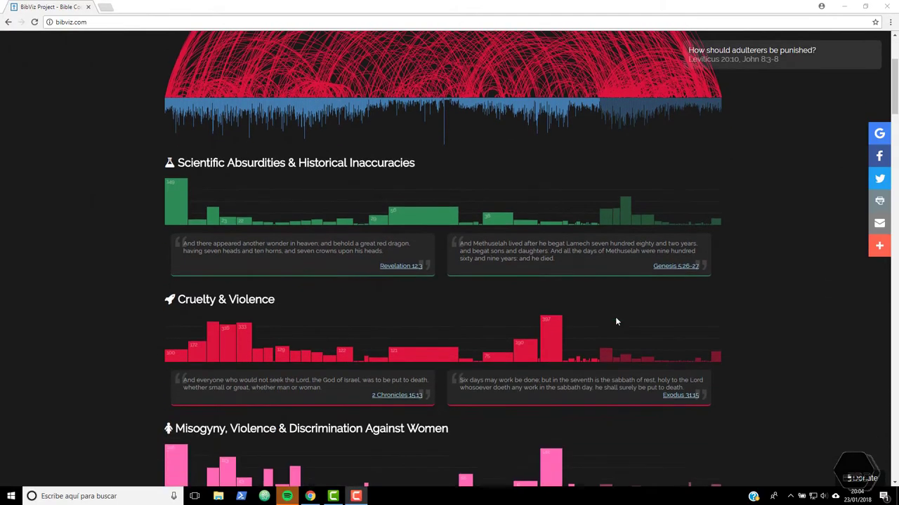
scroll(616, 321, down, 1)
scroll(617, 321, down, 2)
scroll(616, 321, down, 1)
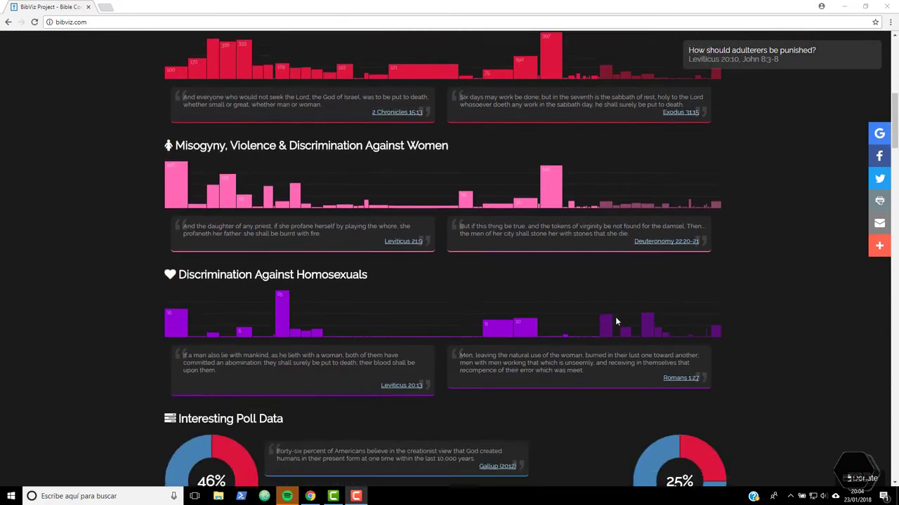
scroll(617, 322, down, 2)
scroll(616, 322, down, 2)
scroll(616, 321, down, 1)
scroll(617, 322, up, 4)
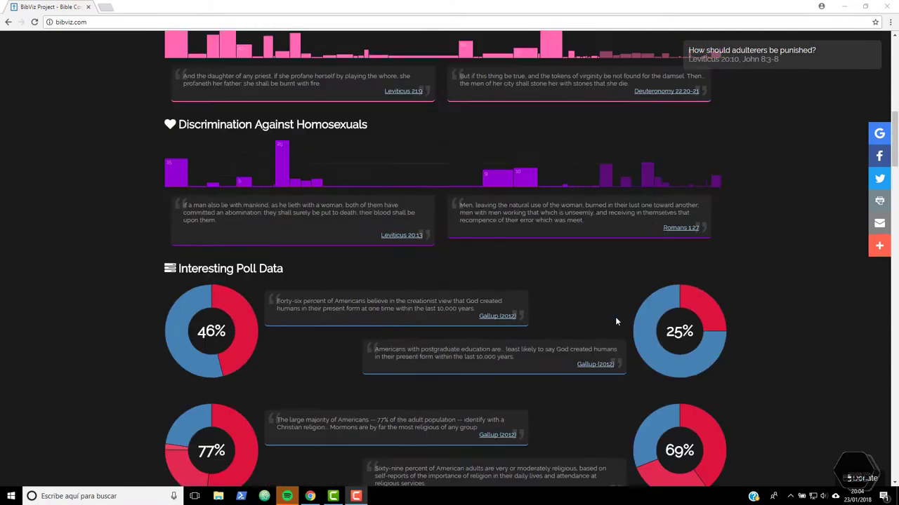
scroll(616, 322, up, 5)
scroll(617, 321, up, 3)
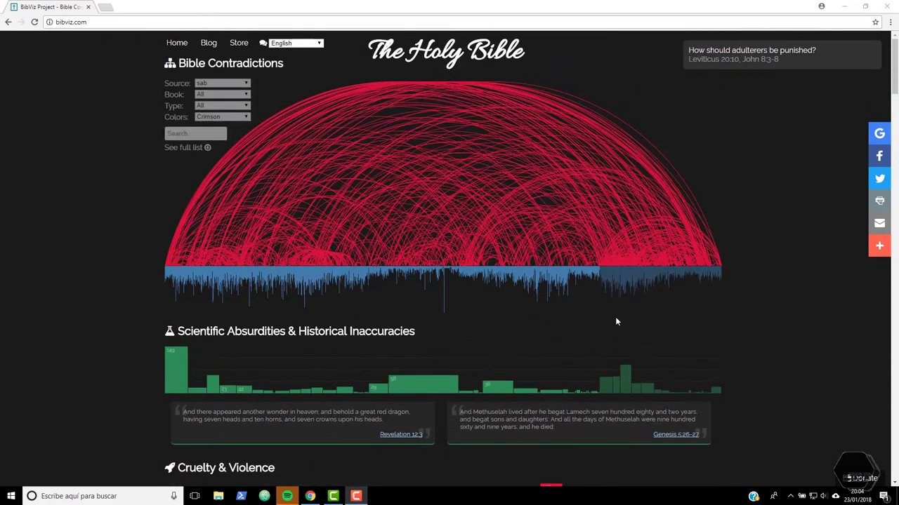
click(495, 214)
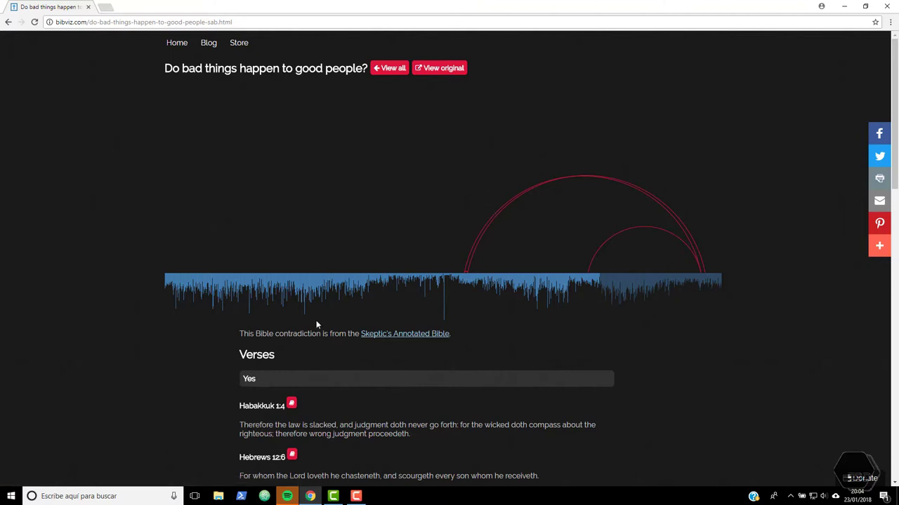
- Read the contradiction page, highlighting the Habakkuk 1:4 and Hebrews 12:6 verses
scroll(316, 325, down, 1)
scroll(406, 284, down, 1)
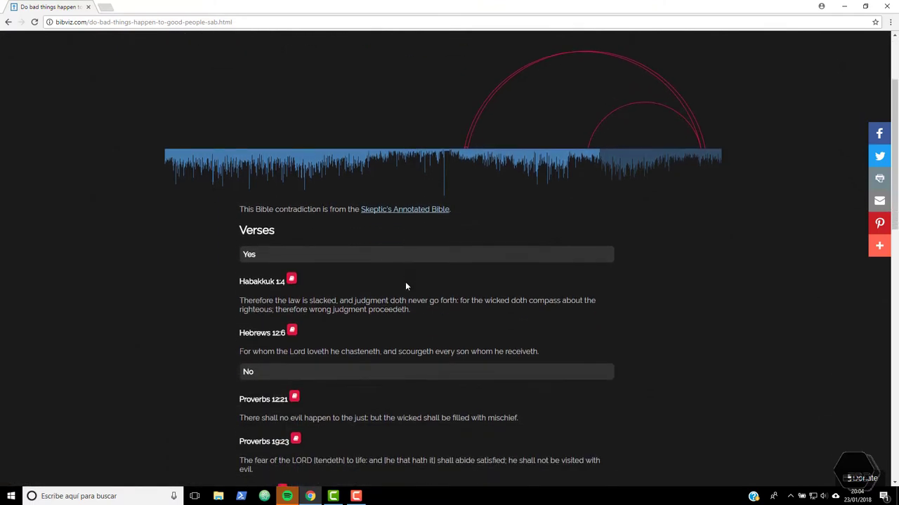
scroll(319, 255, up, 2)
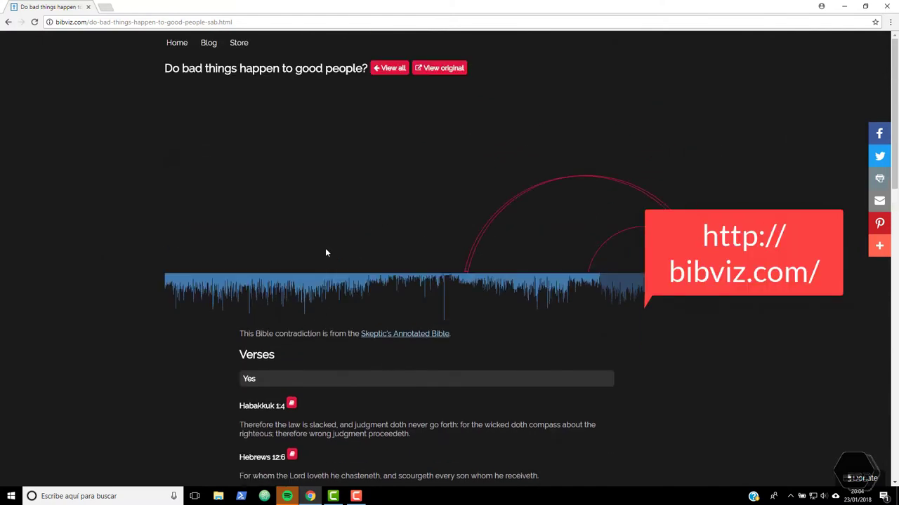
drag(367, 68, 164, 69)
click(360, 215)
scroll(295, 344, down, 1)
scroll(289, 326, down, 2)
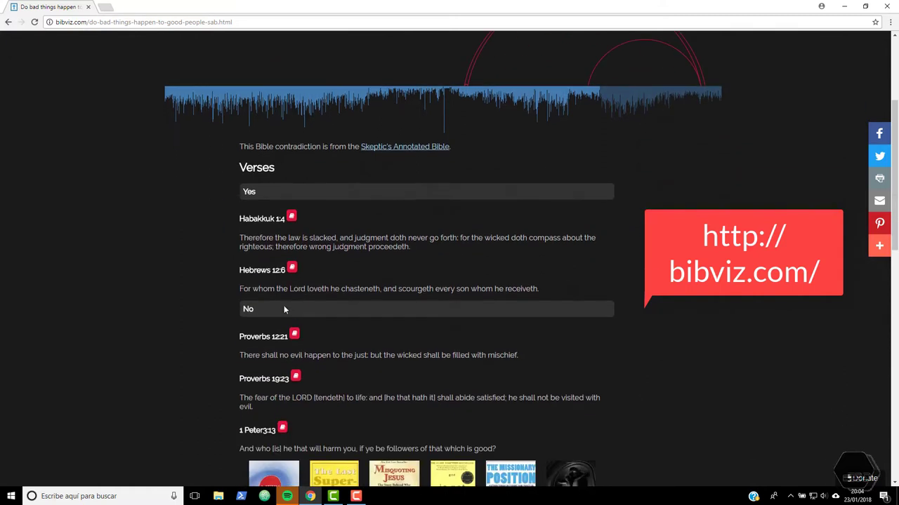
drag(254, 238, 448, 245)
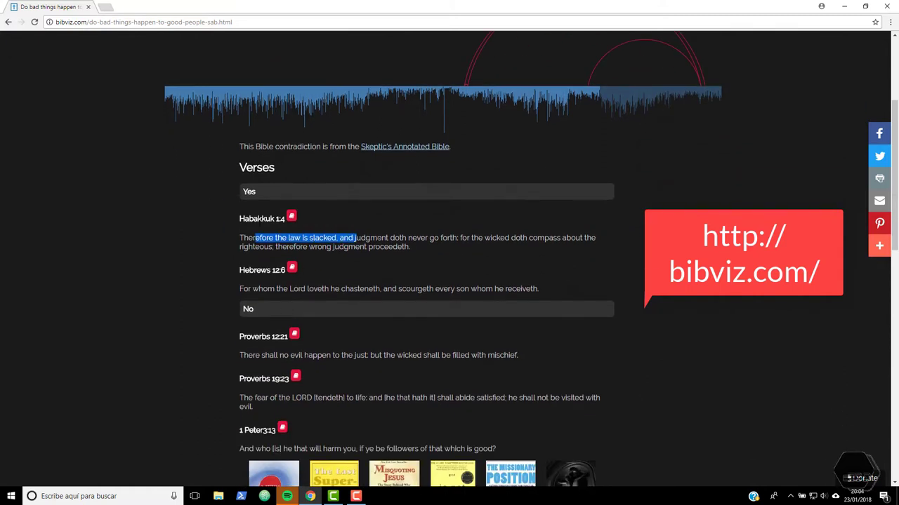
click(323, 275)
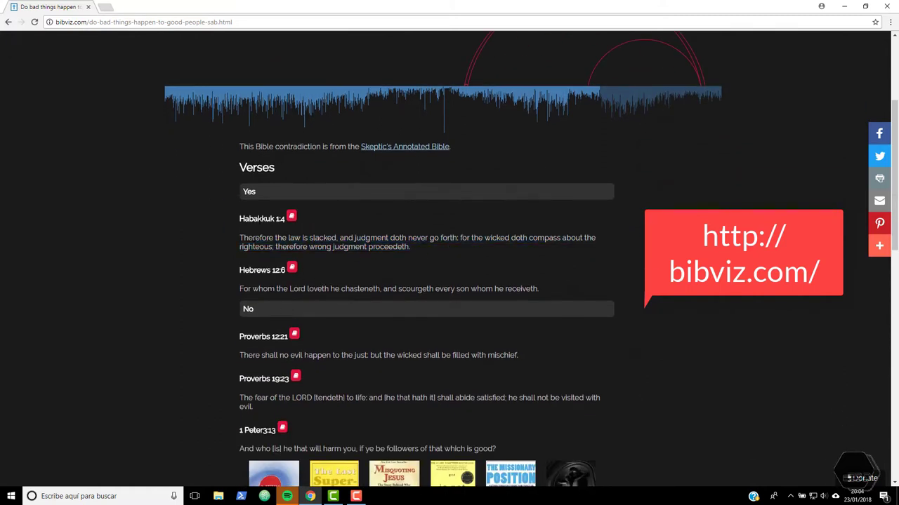
drag(266, 288, 534, 289)
- From the chart, view the ransom for the righteous contradiction, then return home
key(alt+Left)
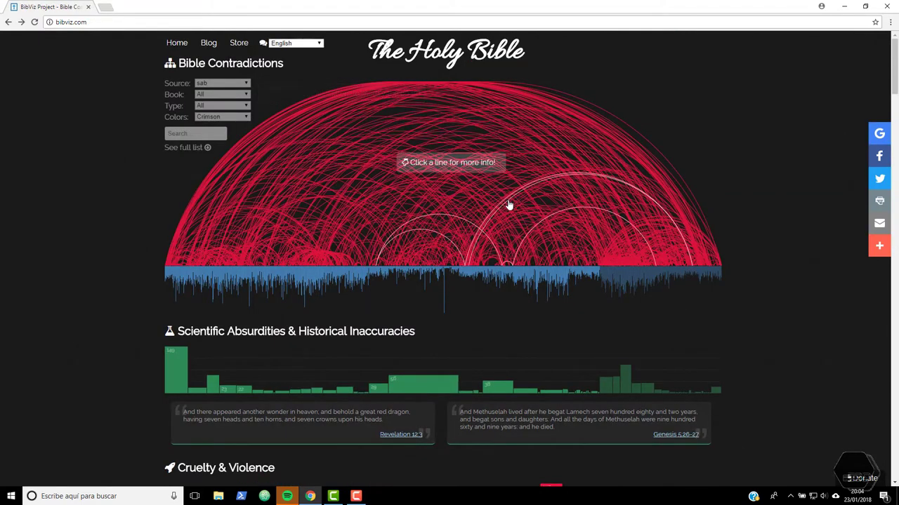
click(510, 205)
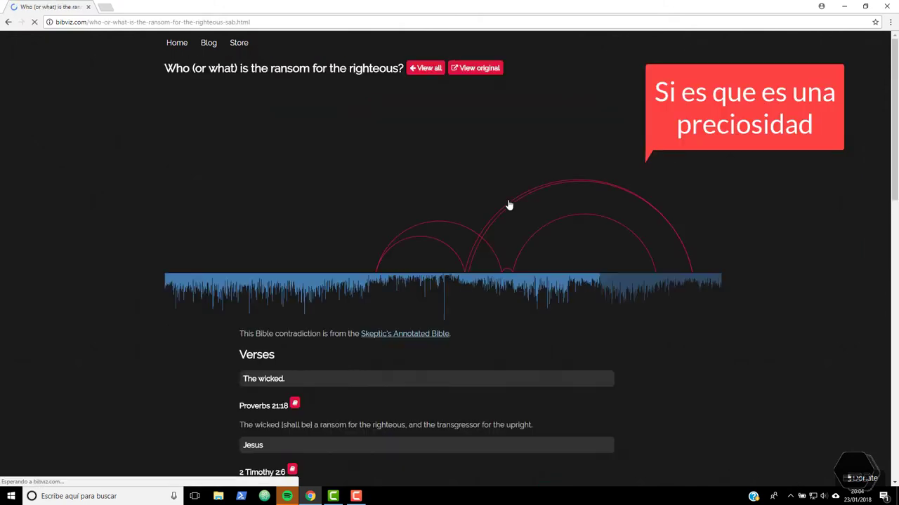
drag(175, 78, 353, 80)
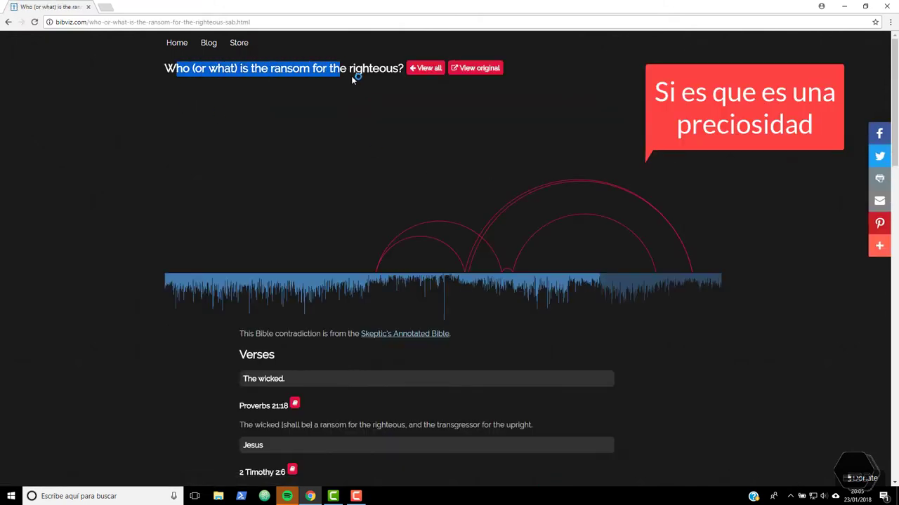
click(89, 56)
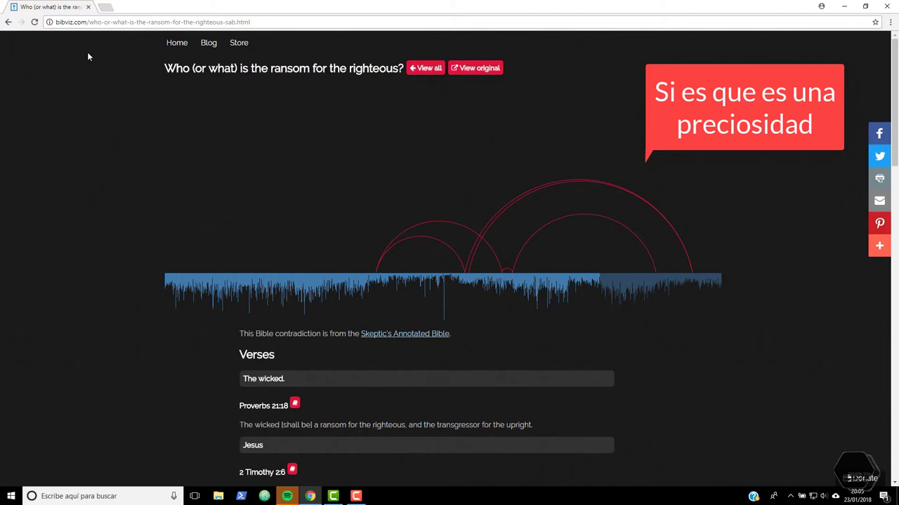
click(9, 22)
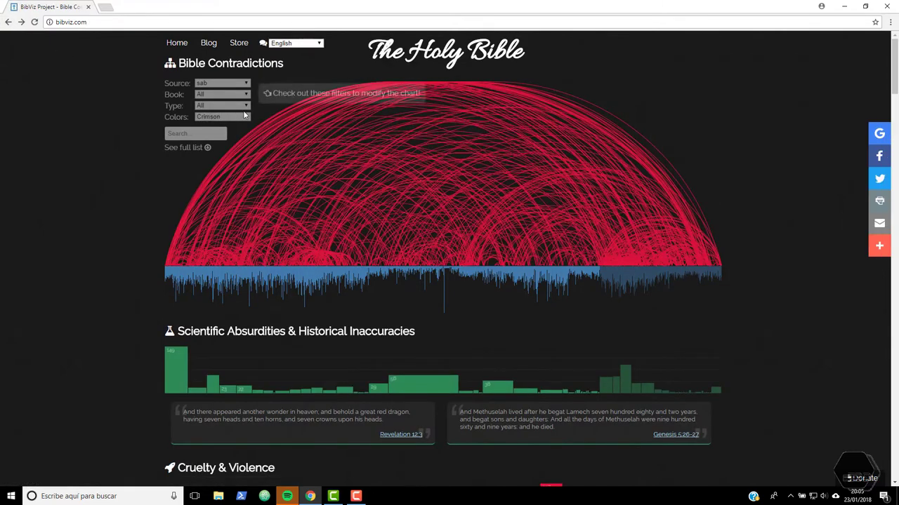
- Filter the chart to Death and open 'Has anyone ever ascended into heaven?'
click(248, 106)
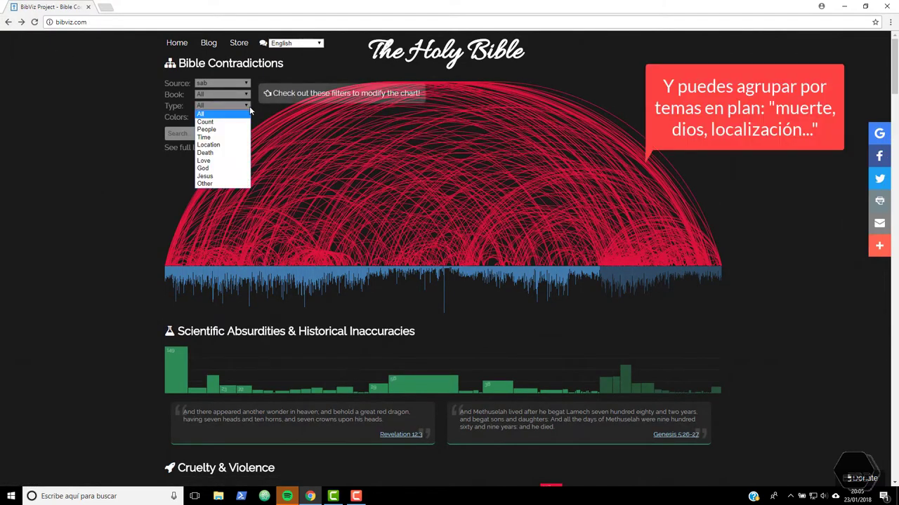
click(207, 152)
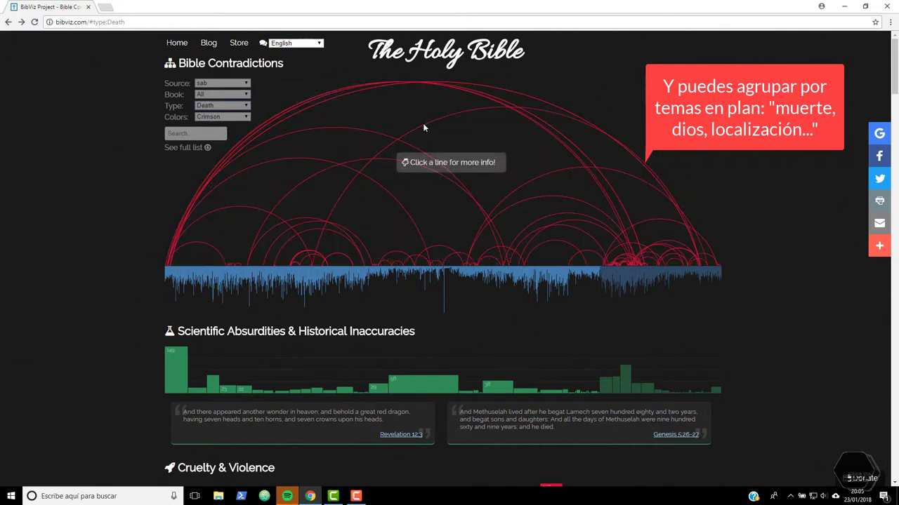
click(510, 111)
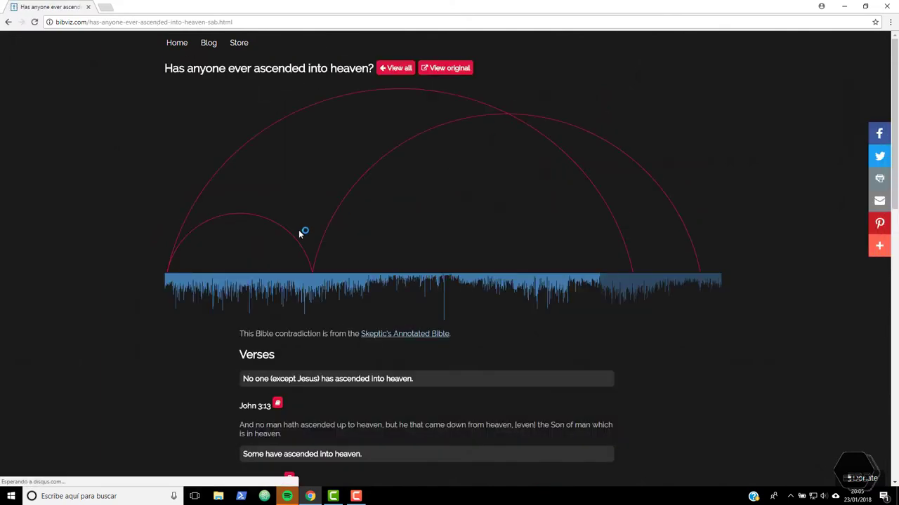
scroll(305, 230, down, 3)
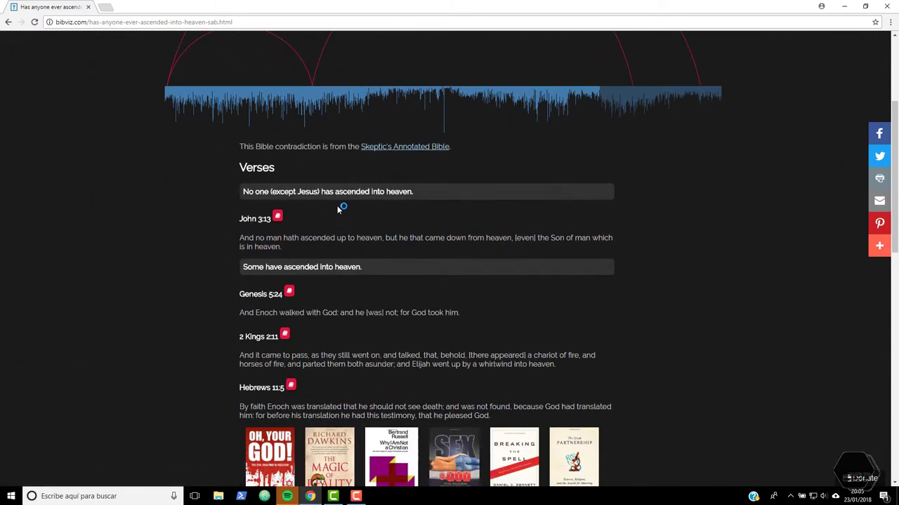
scroll(338, 209, up, 1)
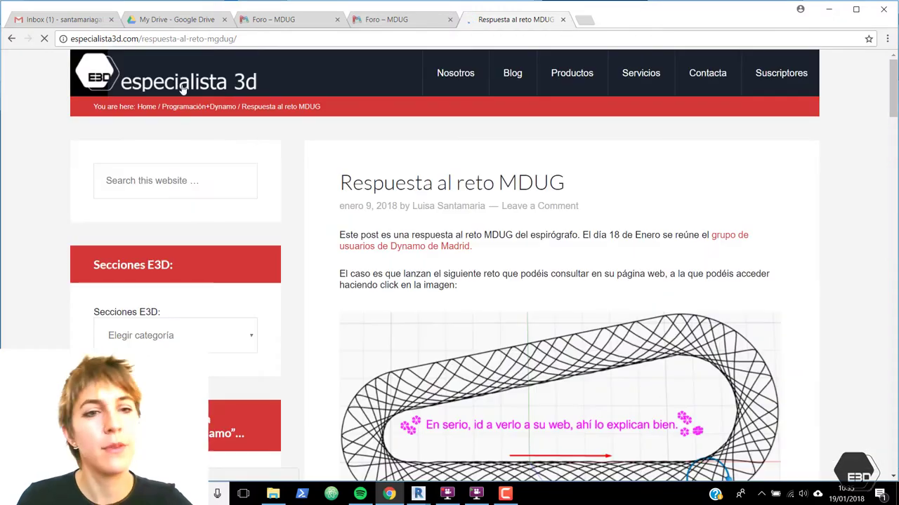
- Scroll the 'Respuesta al reto MDUG' post, then switch to the 'Foro – MDUG' tab
scroll(263, 268, down, 5)
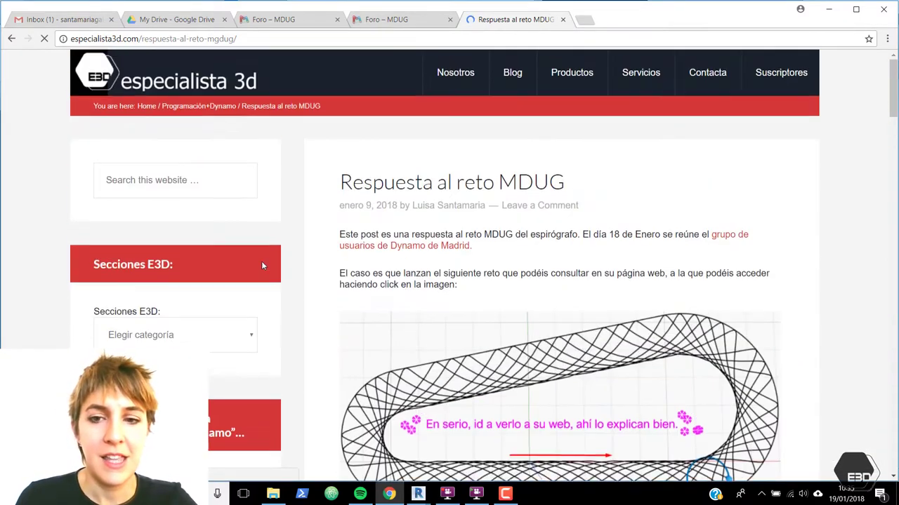
scroll(263, 265, down, 4)
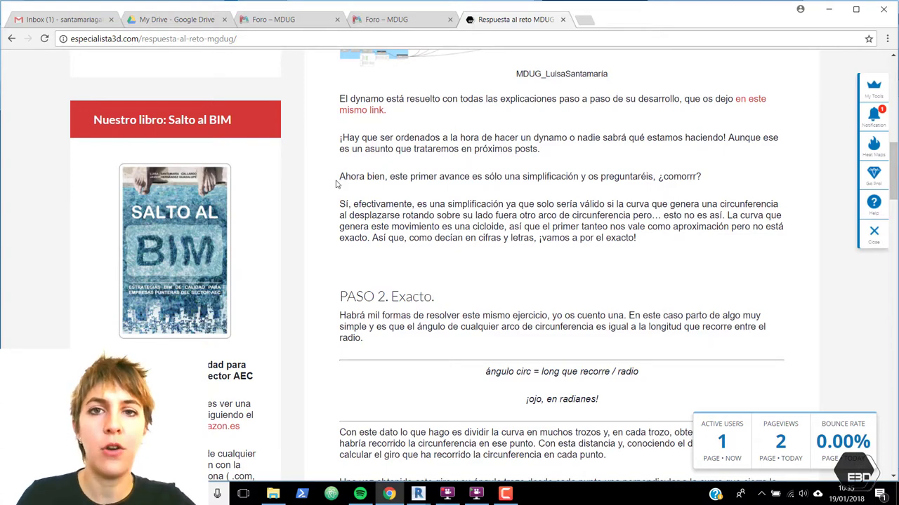
click(396, 19)
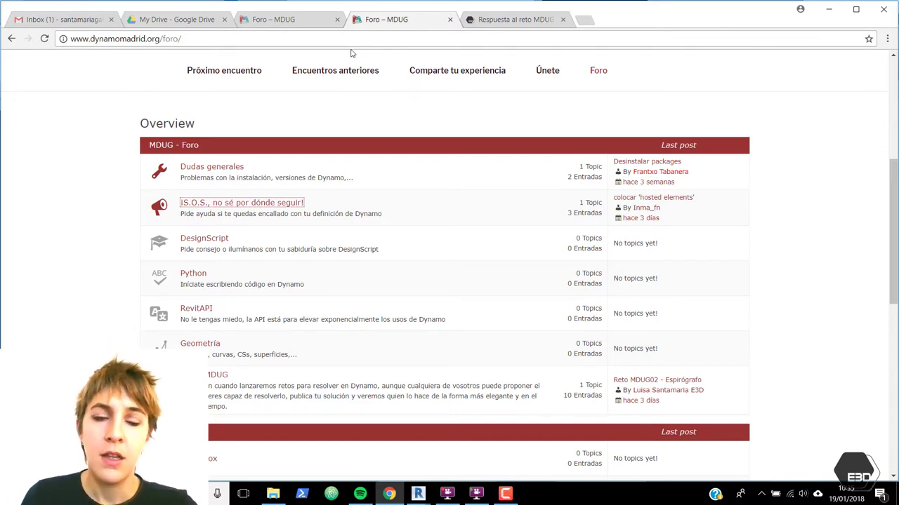
- Open Retos MDUG, then the 'Reto MDUG02 - Espirógrafo' thread down to its RetoMDUG02_Espirografo.rvt attachment
click(216, 382)
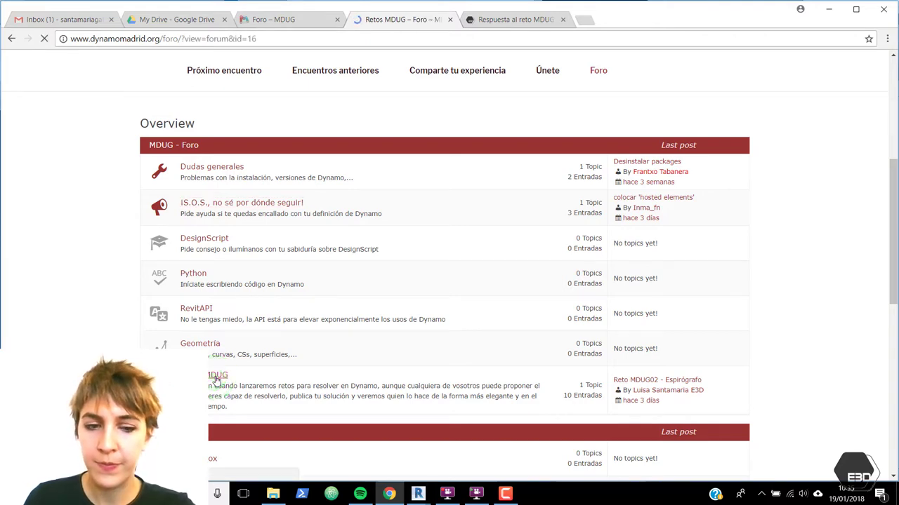
scroll(216, 381, down, 3)
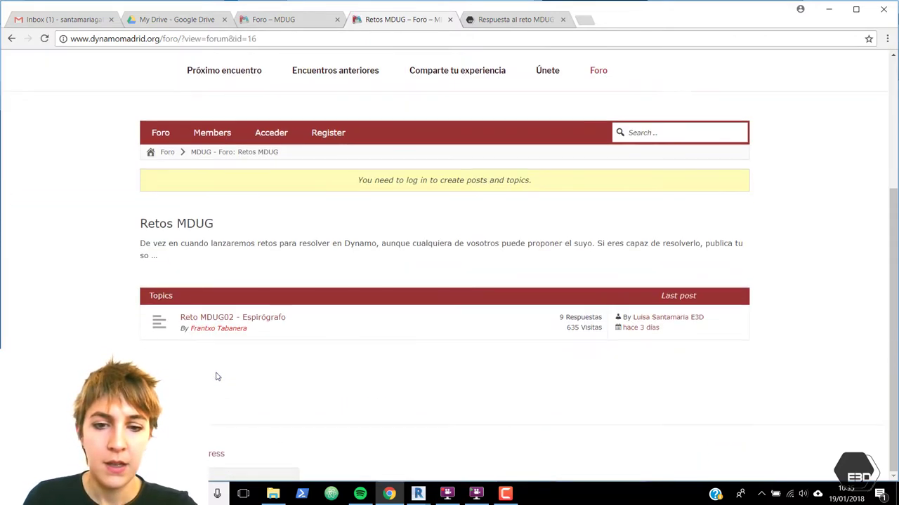
click(214, 319)
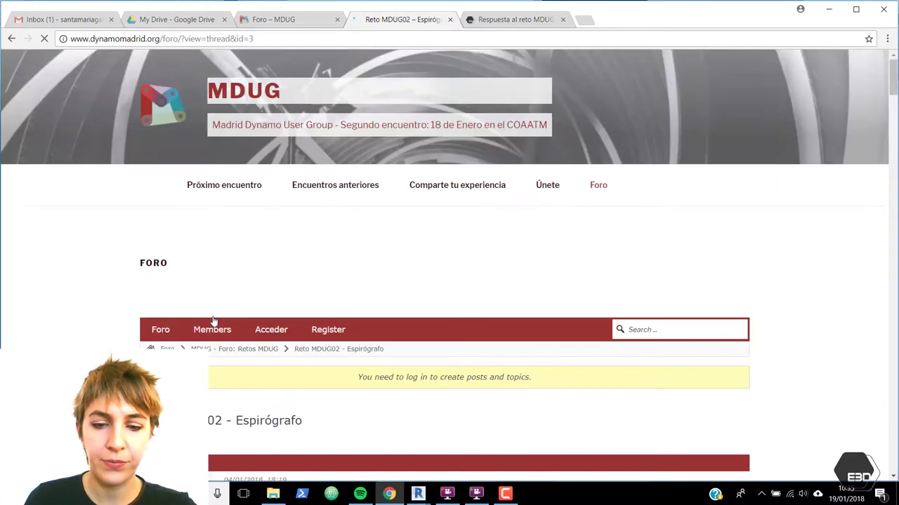
scroll(244, 302, down, 5)
scroll(244, 301, down, 2)
scroll(245, 302, down, 1)
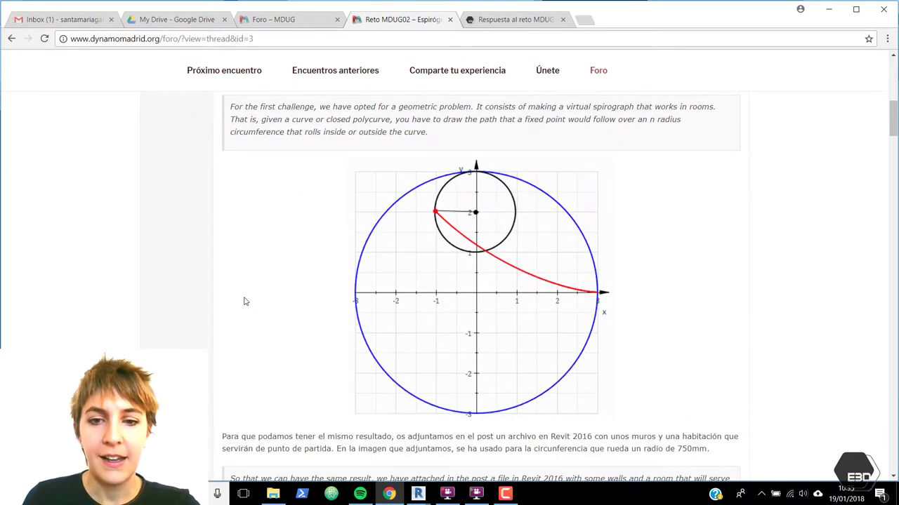
scroll(244, 301, down, 1)
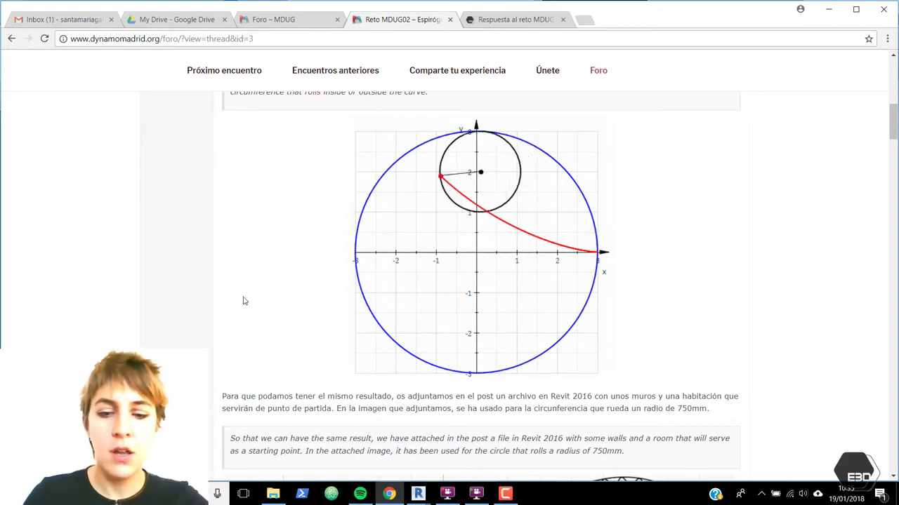
scroll(237, 315, down, 5)
scroll(235, 314, down, 2)
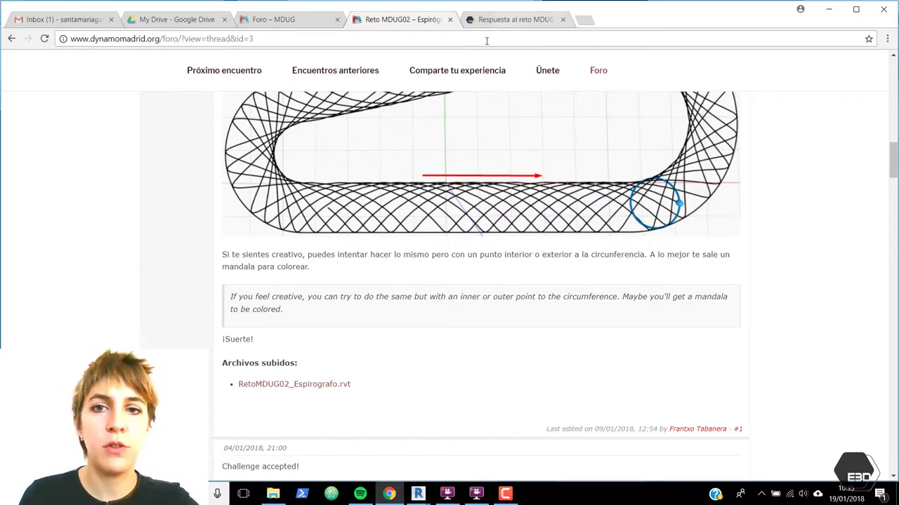
- Read the reply post through Paso 3, then scroll back to the EspirografoenRevit image
click(494, 19)
scroll(500, 195, up, 3)
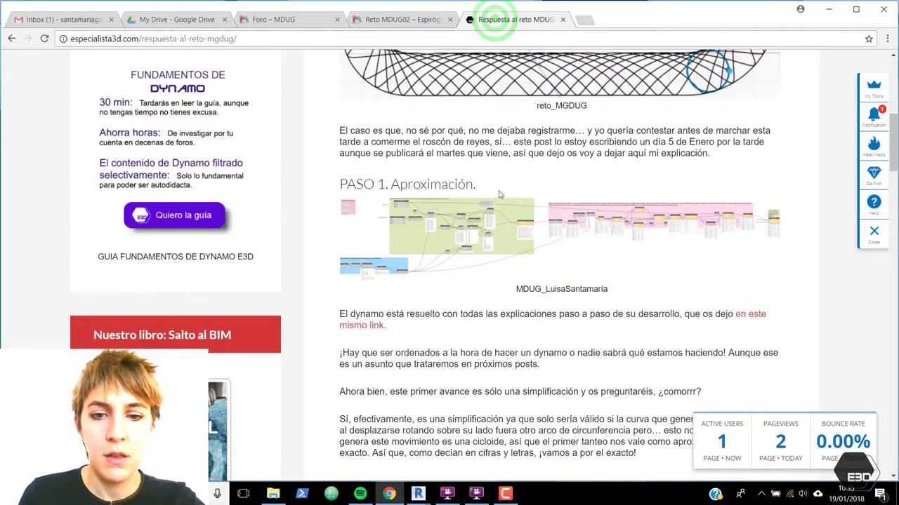
scroll(500, 195, up, 6)
scroll(484, 190, down, 8)
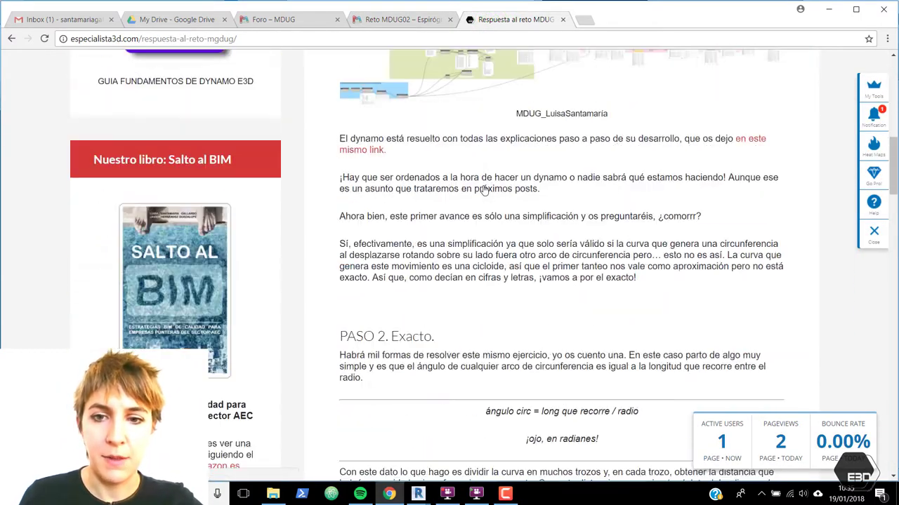
scroll(485, 190, down, 5)
scroll(485, 191, down, 4)
scroll(484, 190, down, 4)
scroll(484, 187, down, 4)
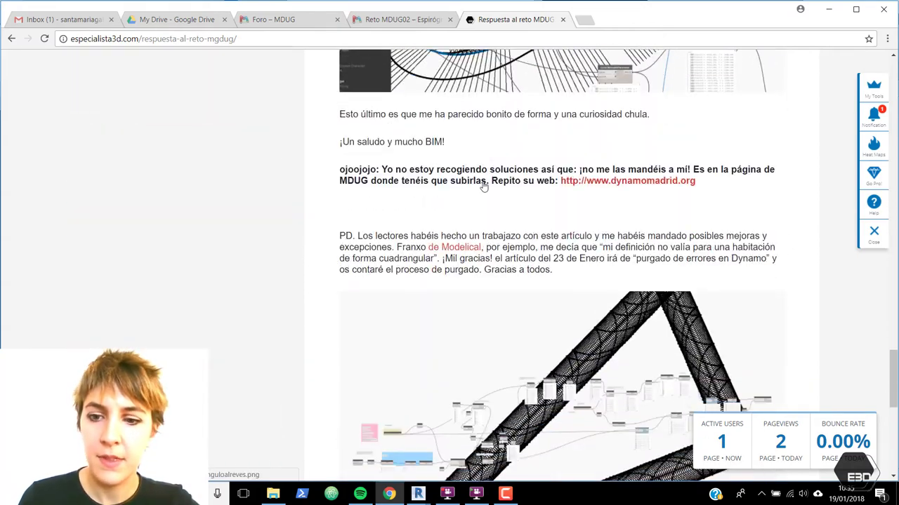
scroll(483, 186, down, 4)
scroll(483, 184, up, 1)
scroll(483, 185, up, 5)
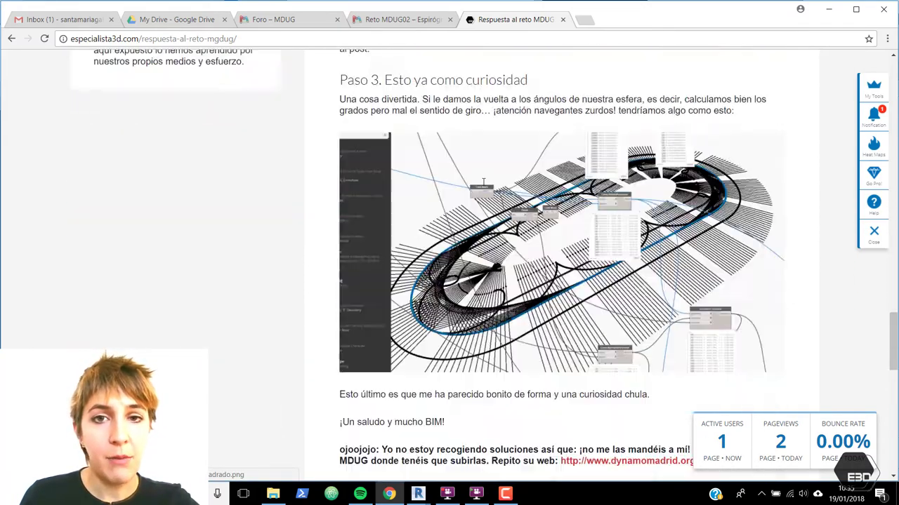
scroll(483, 185, up, 3)
scroll(483, 186, up, 2)
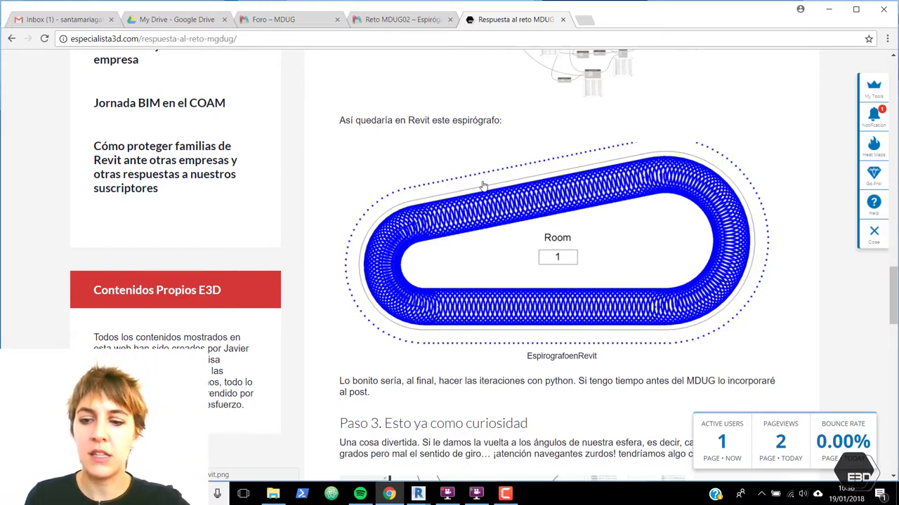
click(771, 335)
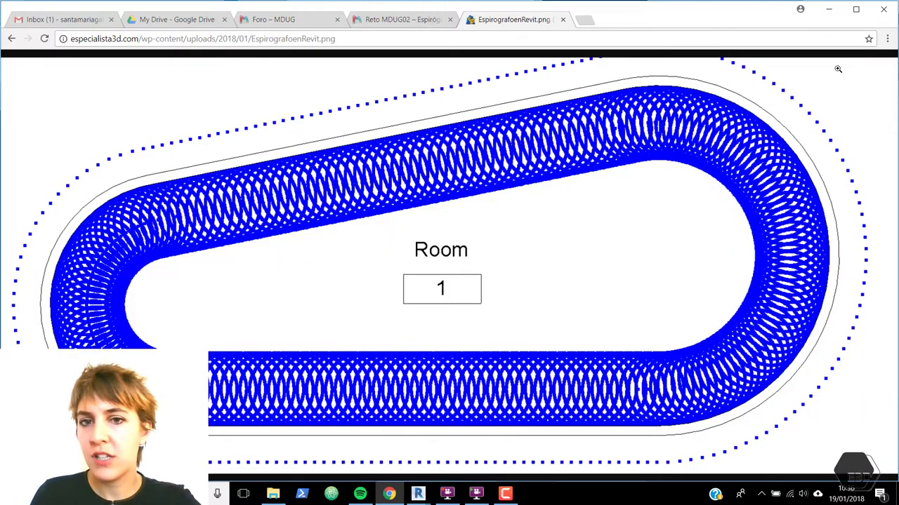
click(837, 98)
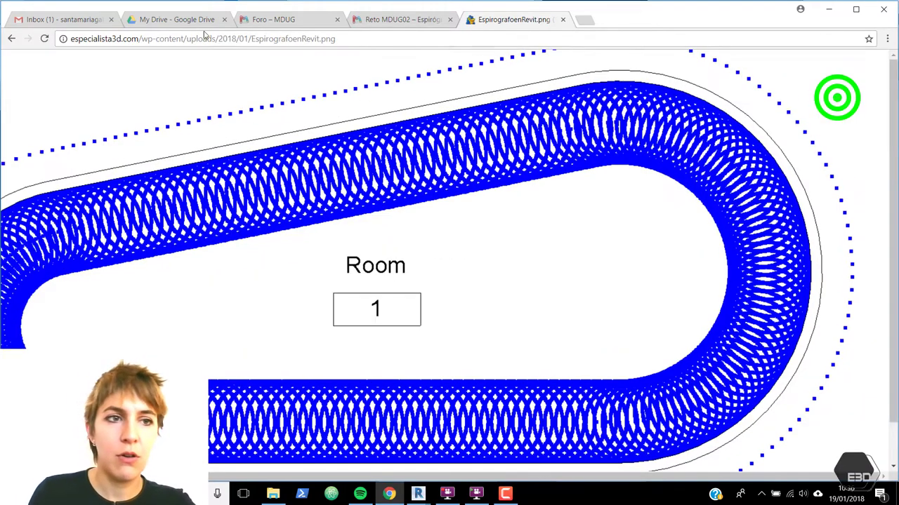
click(14, 39)
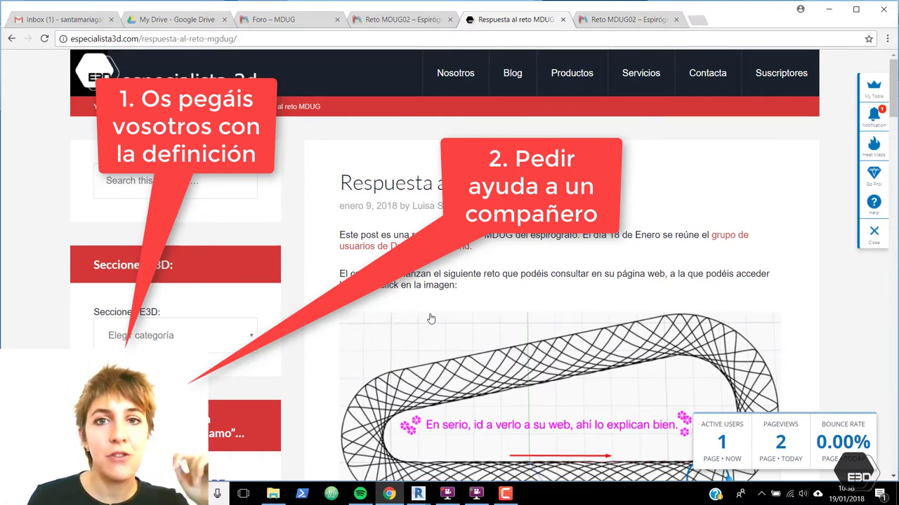
scroll(475, 332, down, 2)
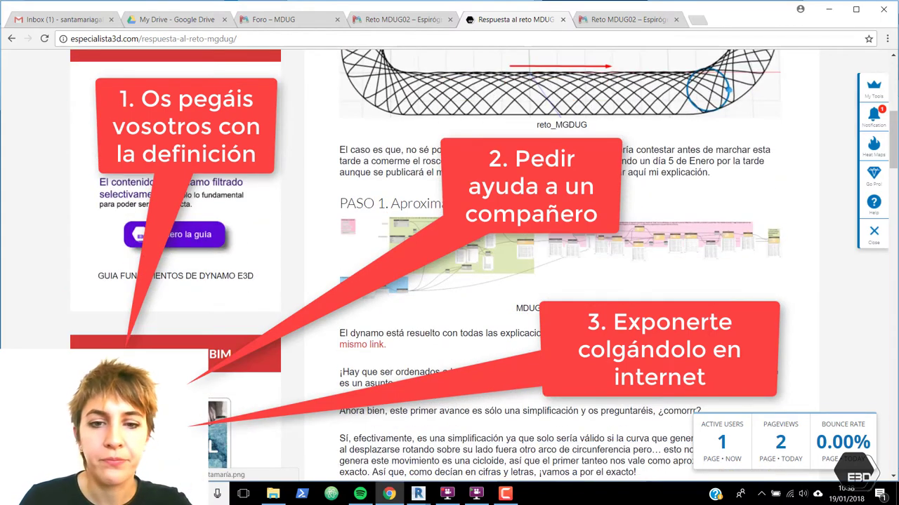
scroll(561, 281, down, 3)
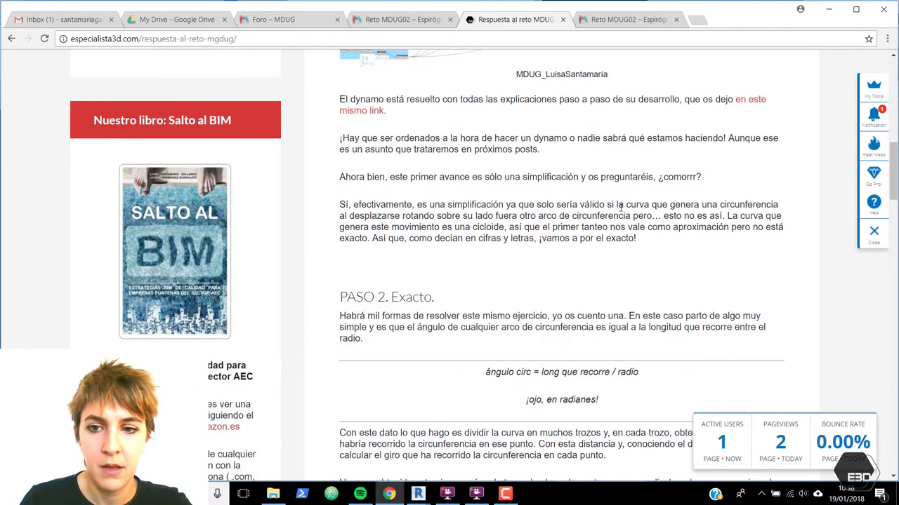
scroll(460, 172, up, 1)
scroll(460, 172, up, 1)
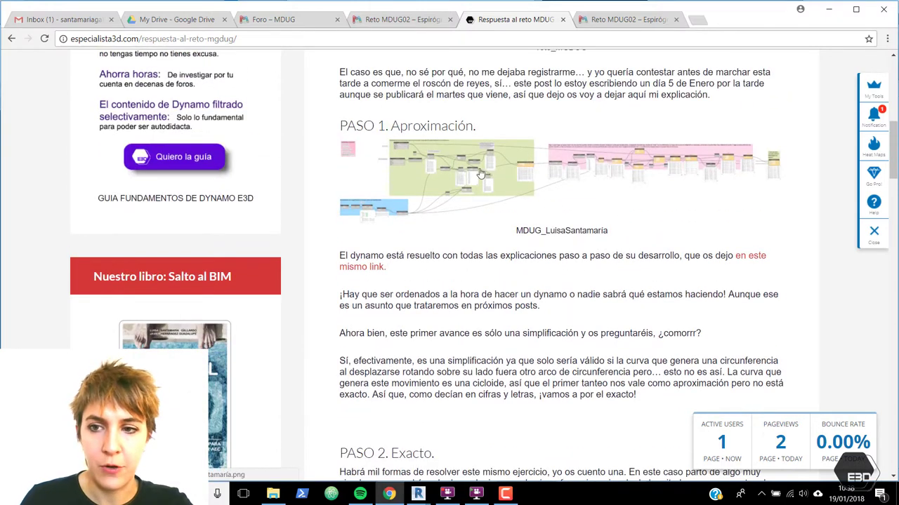
click(596, 181)
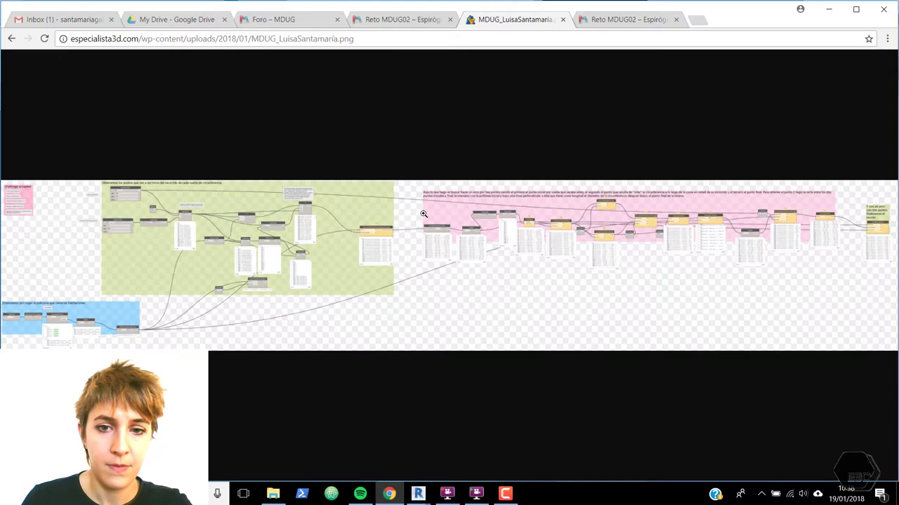
click(423, 212)
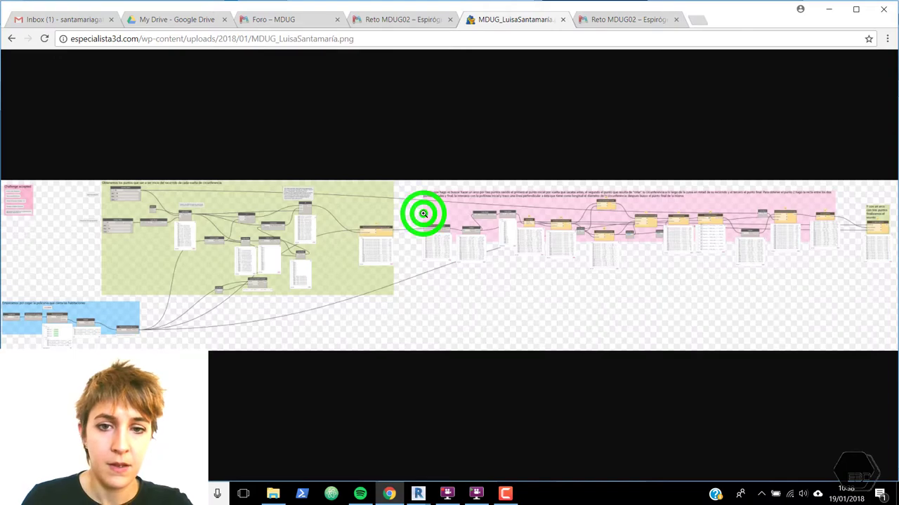
scroll(397, 227, down, 1)
scroll(401, 226, down, 1)
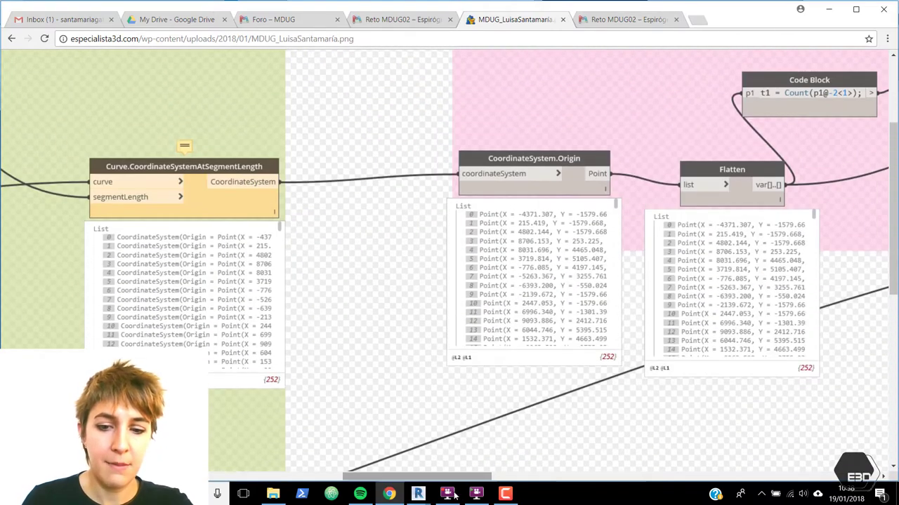
drag(460, 479, 847, 479)
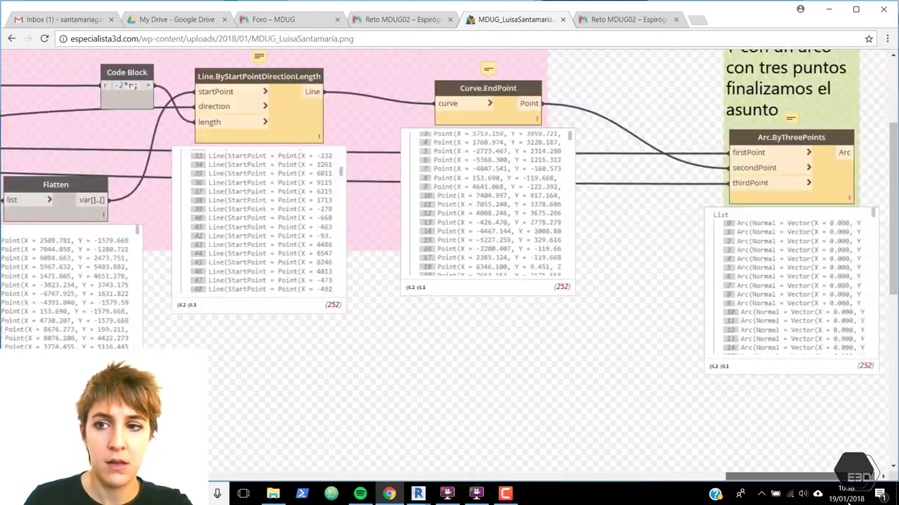
scroll(828, 403, up, 1)
scroll(826, 398, down, 1)
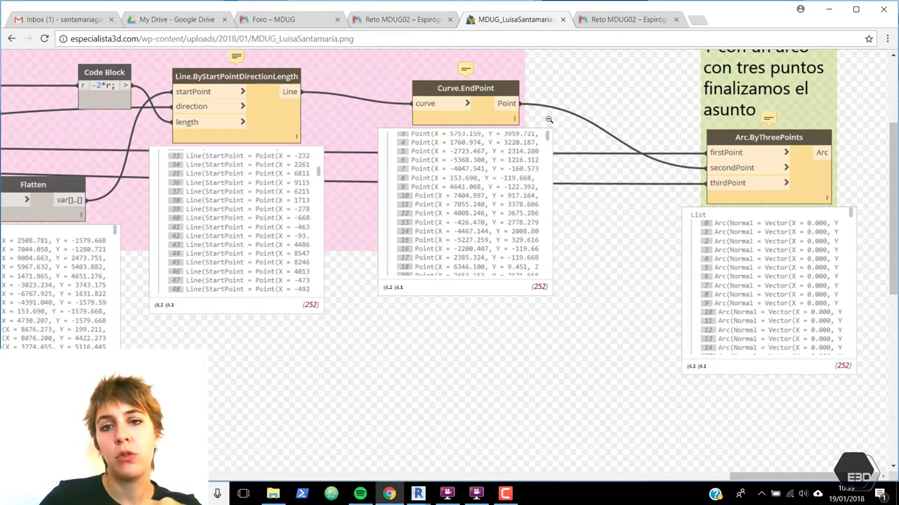
scroll(558, 147, up, 2)
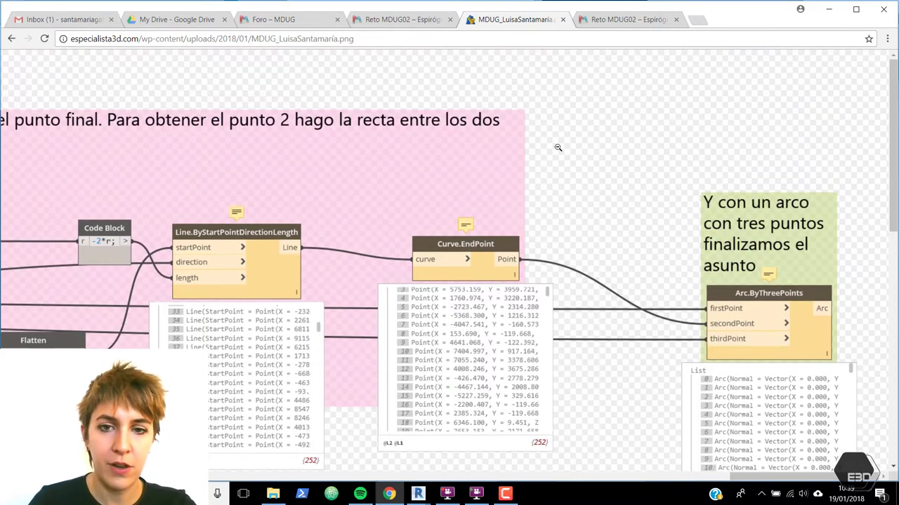
- Fit the whole graph, then zoom on the green slider inputs and pan to Arc.ByThreePoints
click(233, 247)
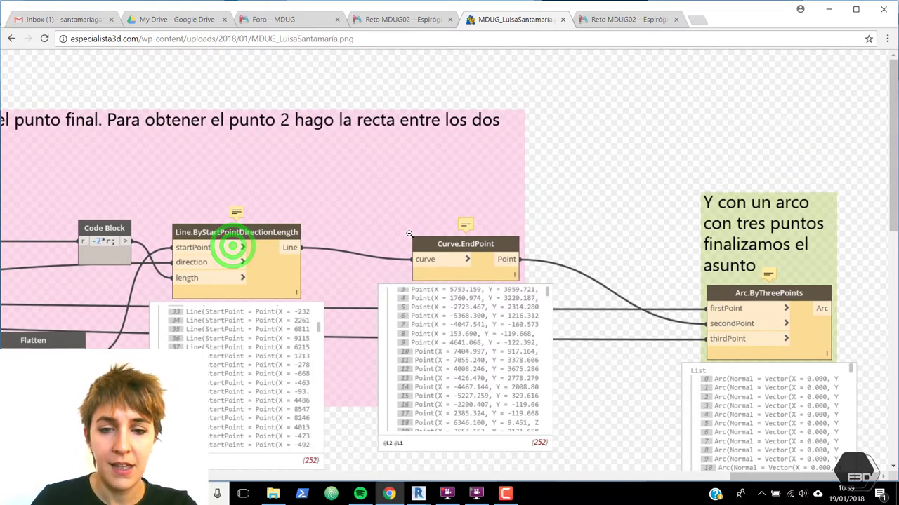
click(409, 234)
click(133, 238)
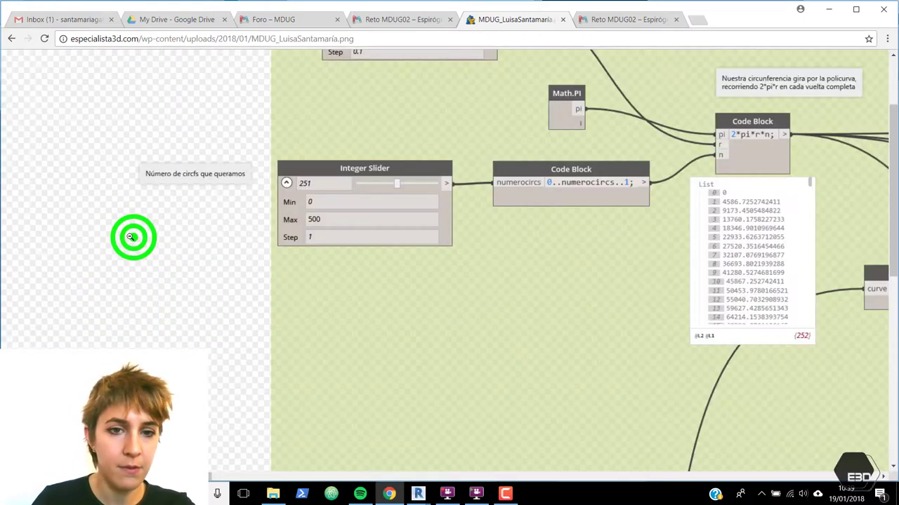
scroll(386, 377, up, 2)
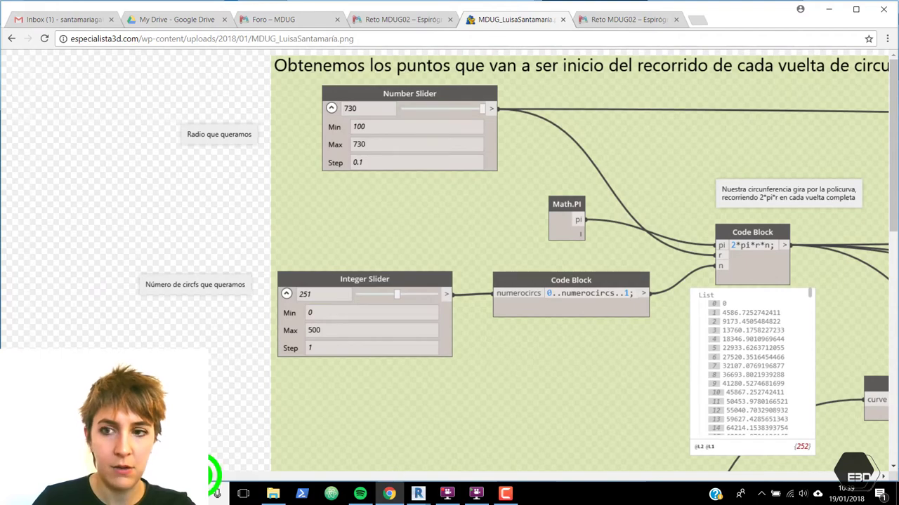
mouse_move(214, 476)
mouse_down()
mouse_move(390, 495)
mouse_move(415, 495)
mouse_move(427, 483)
mouse_move(554, 483)
mouse_up()
scroll(427, 483, down, 3)
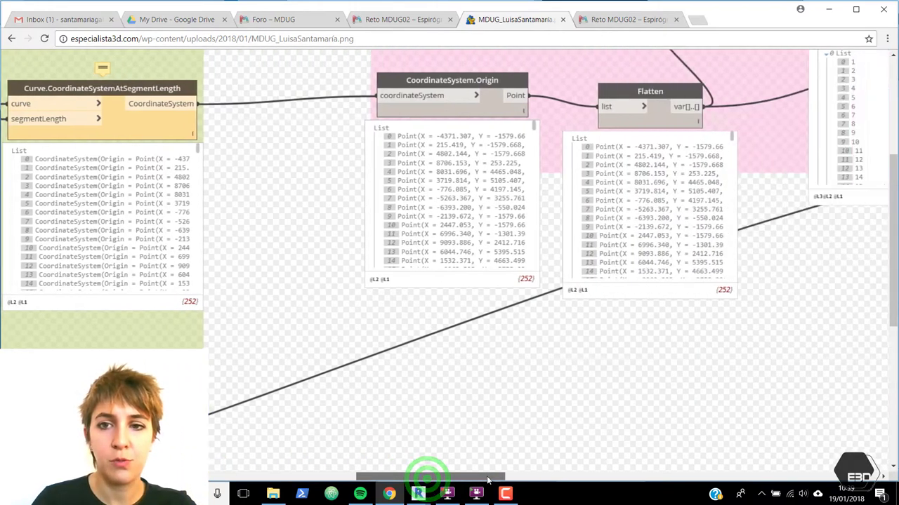
scroll(554, 386, up, 3)
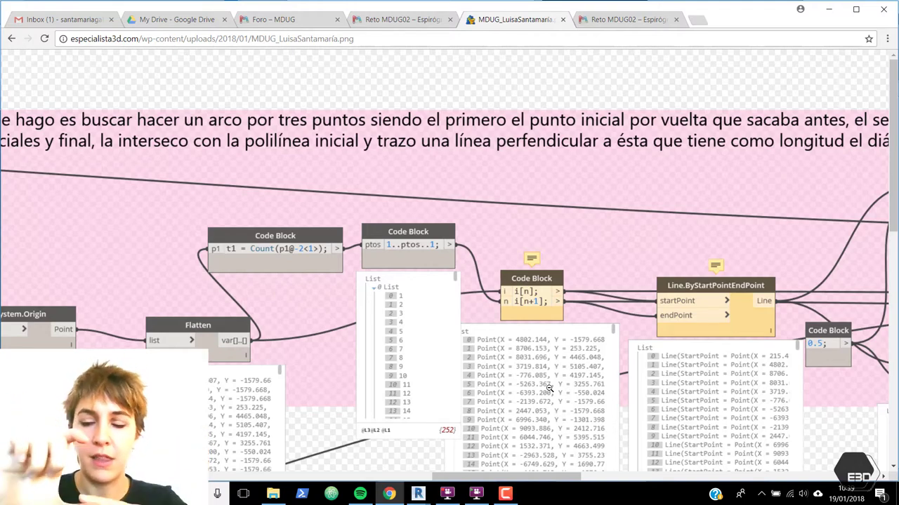
scroll(549, 388, down, 2)
click(506, 478)
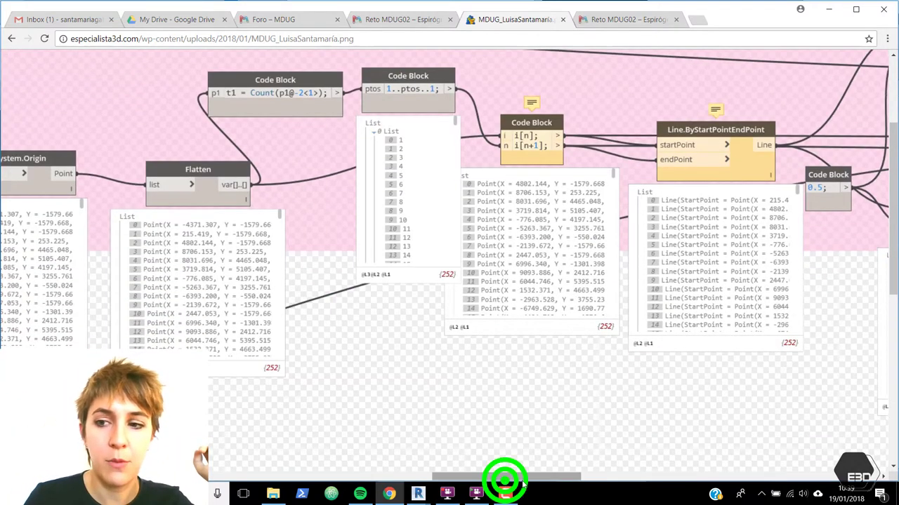
drag(522, 478, 808, 478)
scroll(835, 409, up, 3)
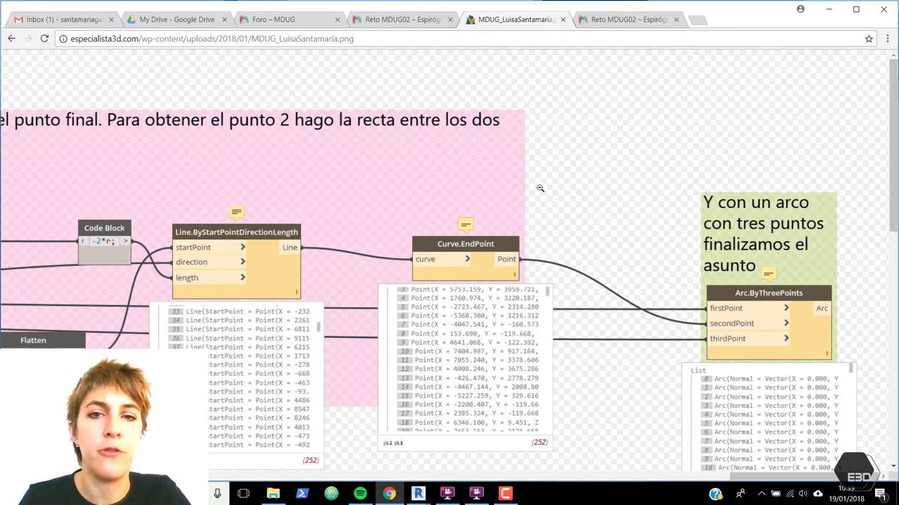
- Return to the 'Respuesta al reto MDUG' article and answer No on the Export to WMV dialog
click(402, 20)
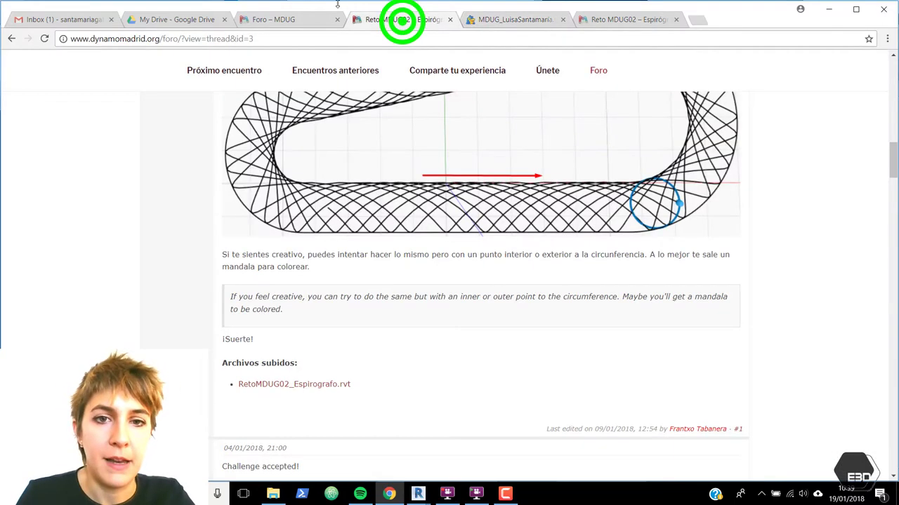
scroll(330, 233, down, 4)
scroll(330, 233, down, 2)
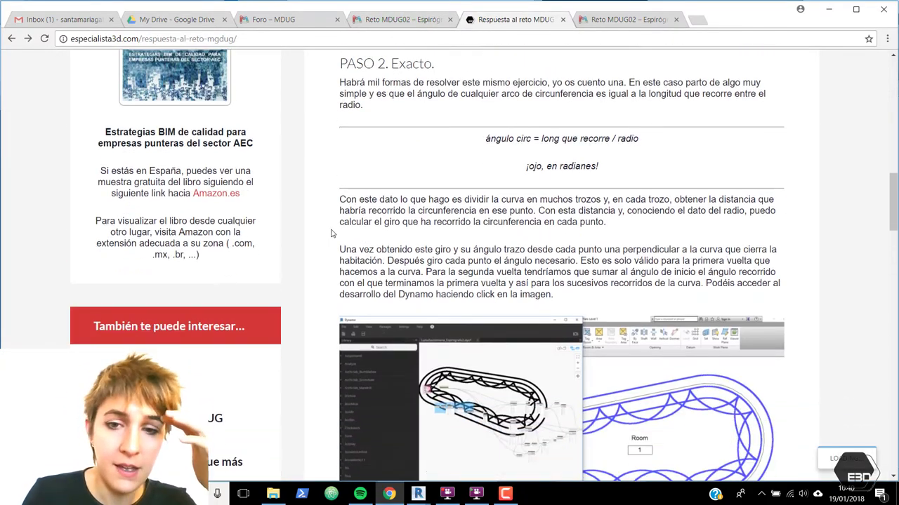
scroll(331, 233, down, 1)
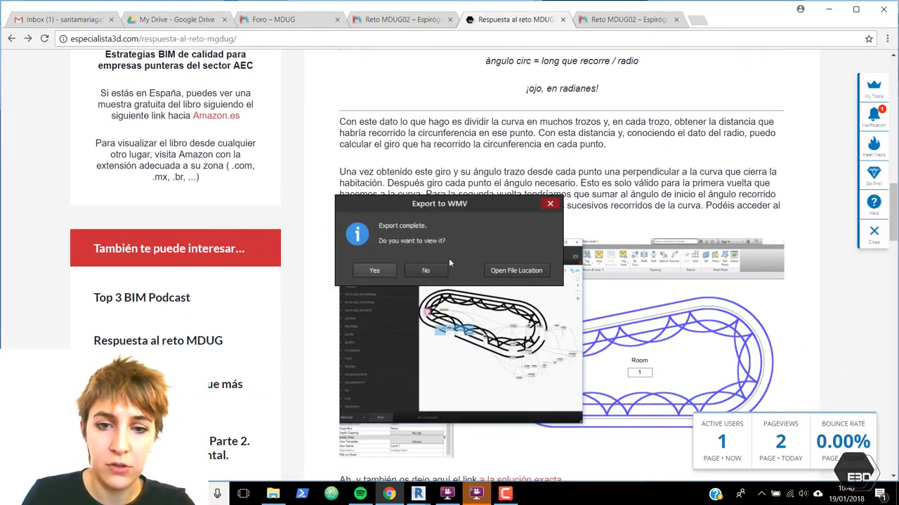
click(426, 271)
- Scroll to Paso 2 and open the Iteracion.png graph image on its own
scroll(555, 127, up, 2)
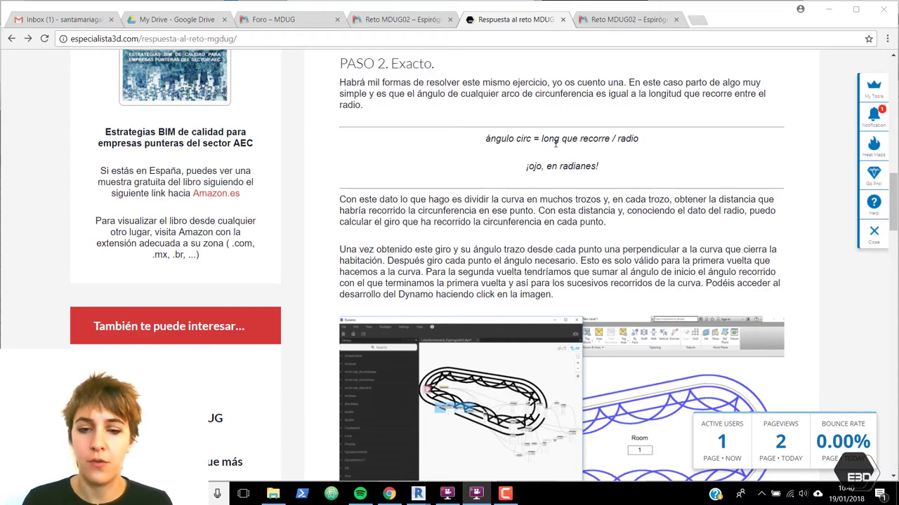
scroll(555, 144, down, 1)
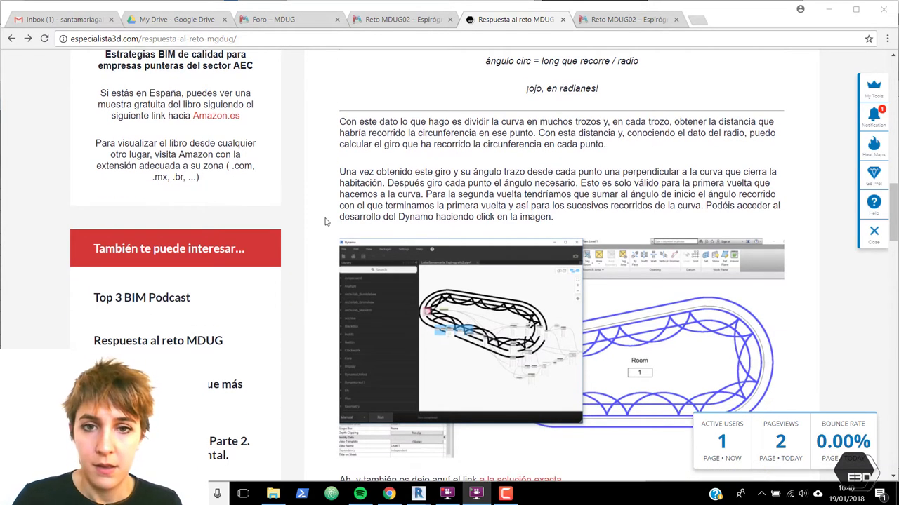
scroll(473, 278, down, 1)
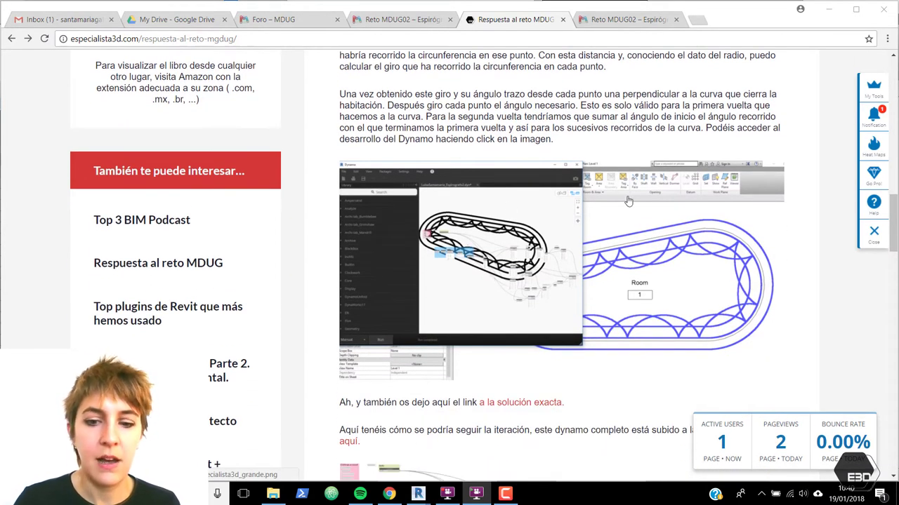
scroll(513, 301, down, 1)
scroll(505, 326, down, 2)
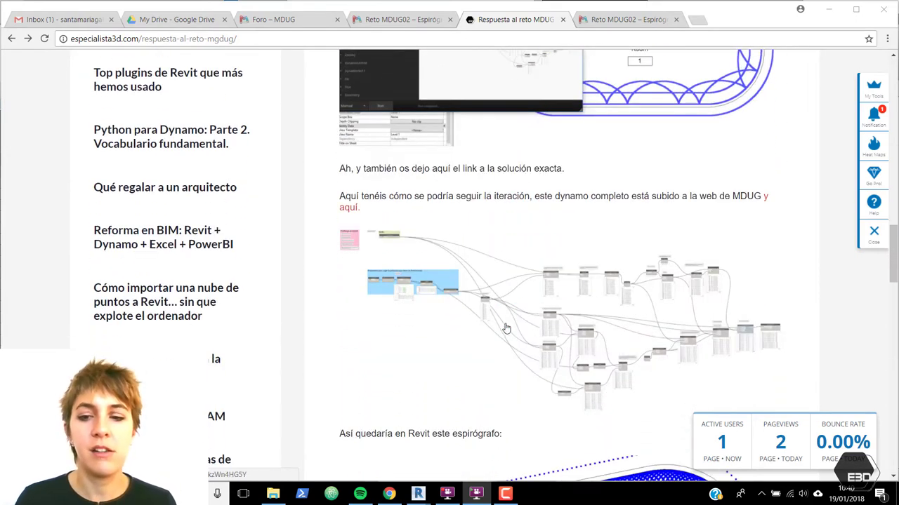
click(505, 328)
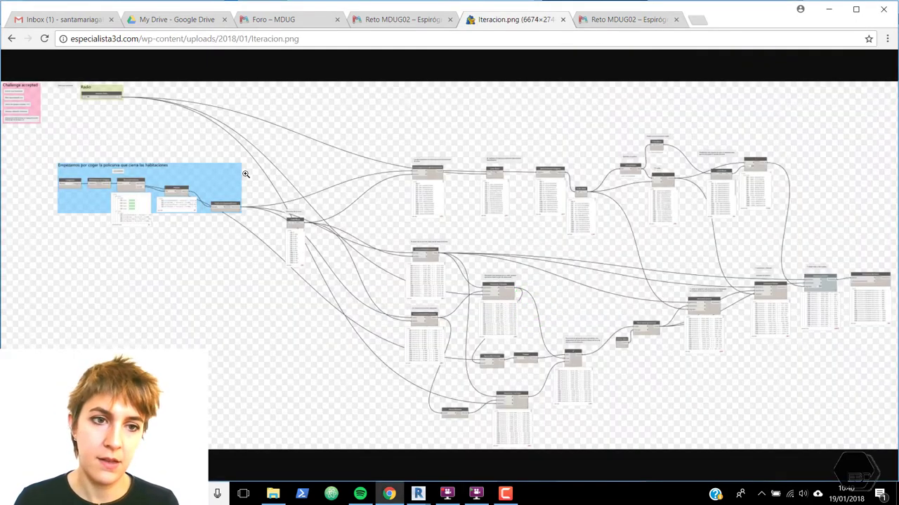
click(159, 155)
click(136, 172)
click(136, 172)
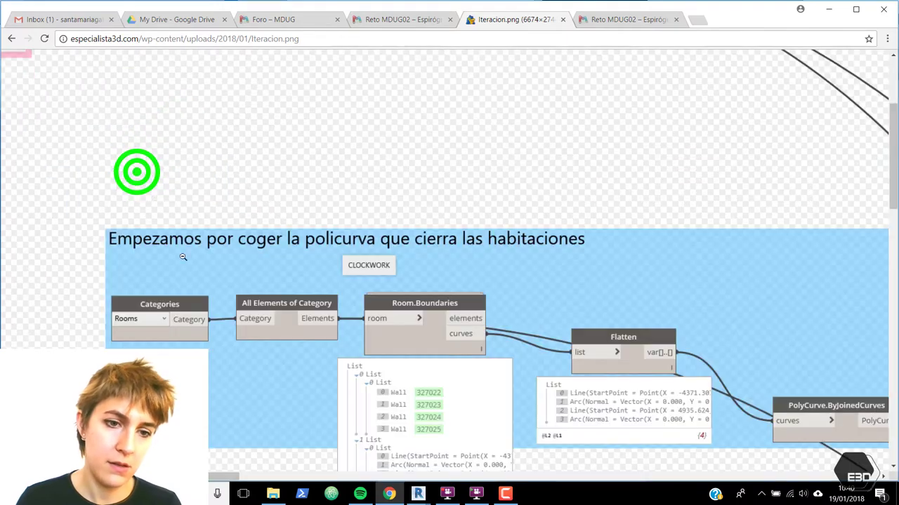
scroll(183, 257, down, 2)
mouse_move(217, 478)
mouse_down()
mouse_move(321, 491)
mouse_move(528, 491)
mouse_up()
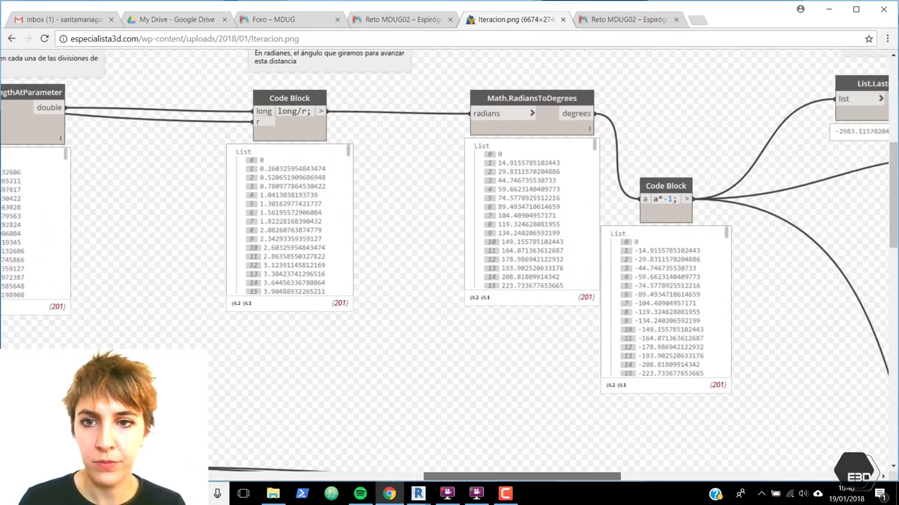
drag(522, 476, 721, 476)
scroll(614, 351, up, 3)
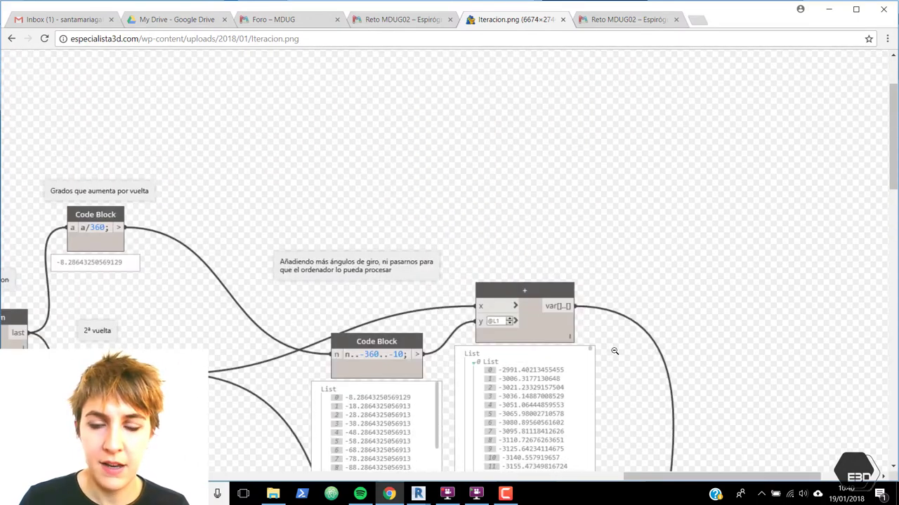
scroll(614, 351, down, 9)
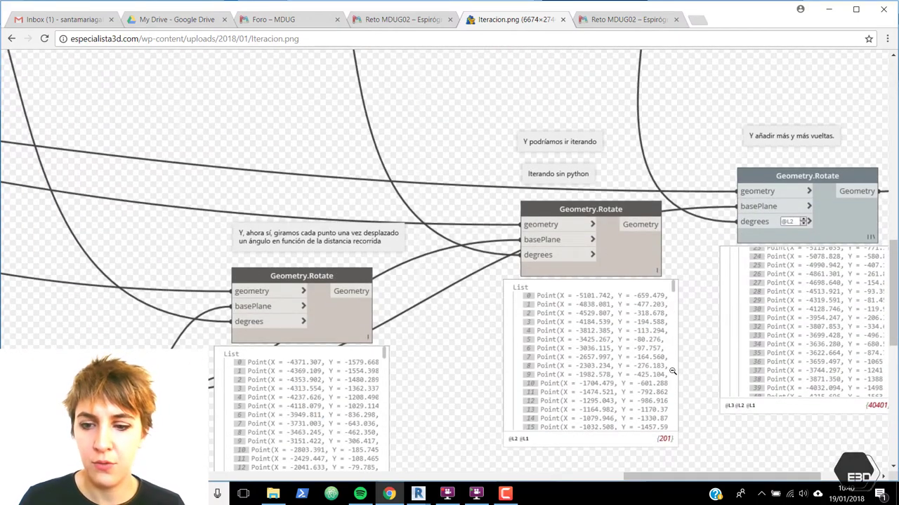
drag(646, 477, 716, 479)
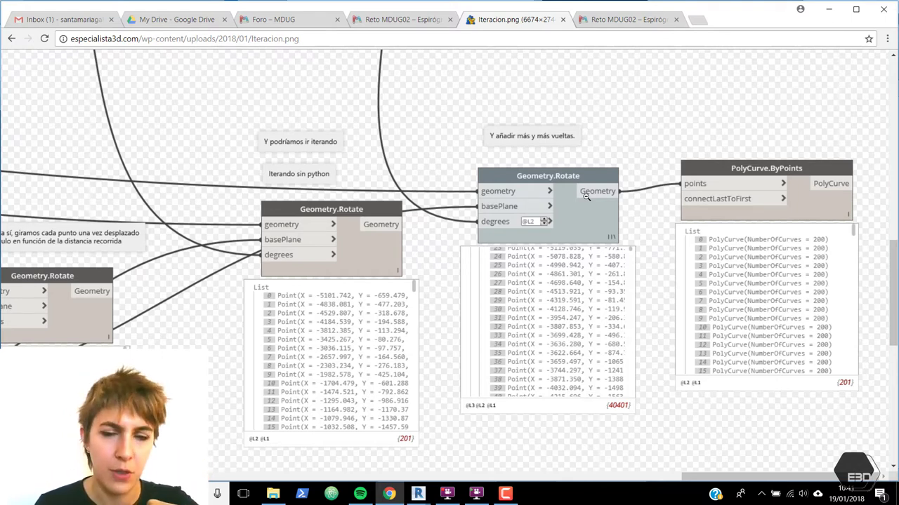
scroll(661, 367, down, 1)
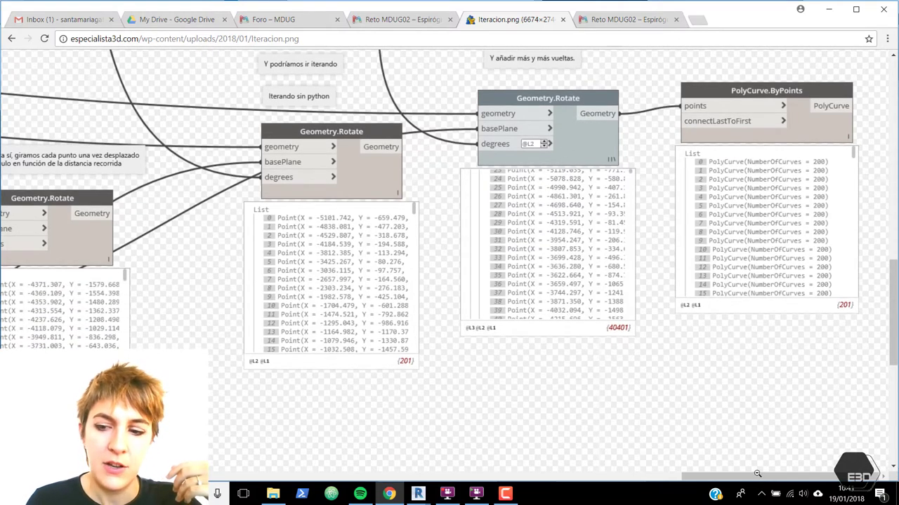
drag(756, 474, 597, 475)
scroll(488, 298, down, 2)
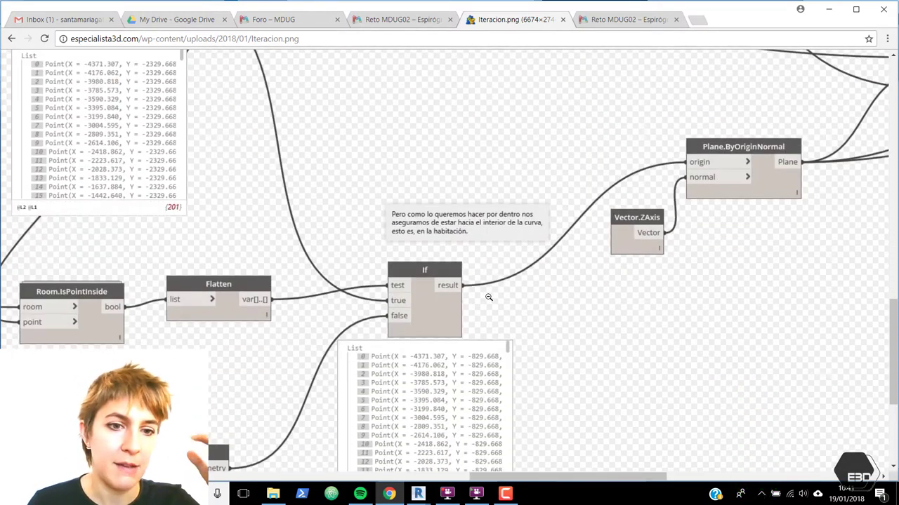
scroll(489, 298, down, 1)
scroll(488, 295, up, 1)
scroll(490, 292, up, 5)
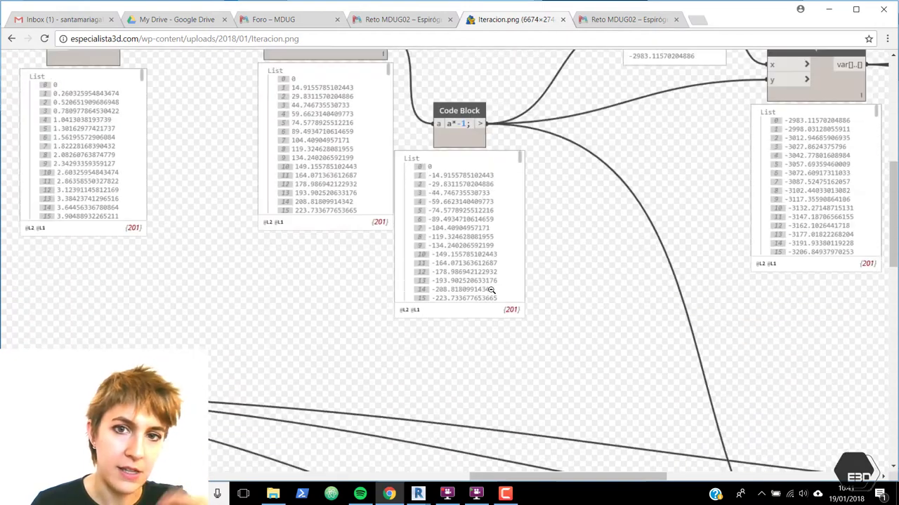
scroll(491, 290, up, 1)
click(304, 223)
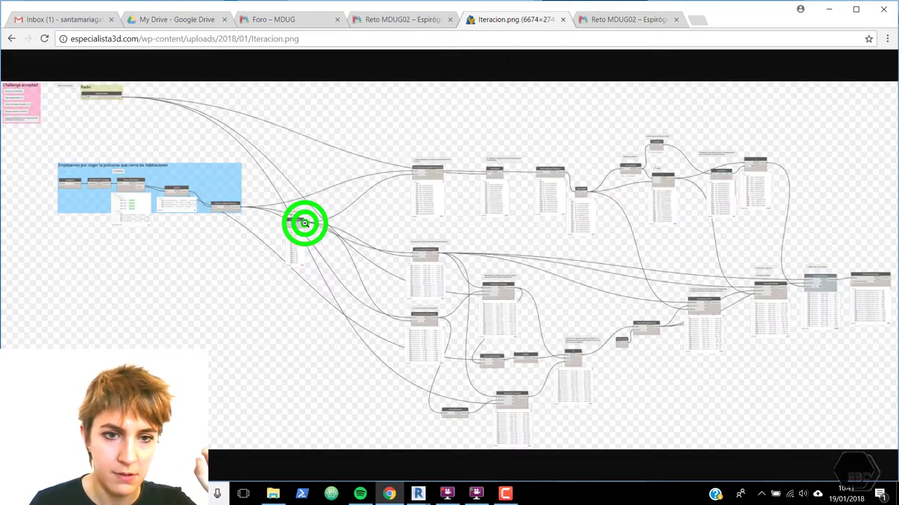
click(284, 212)
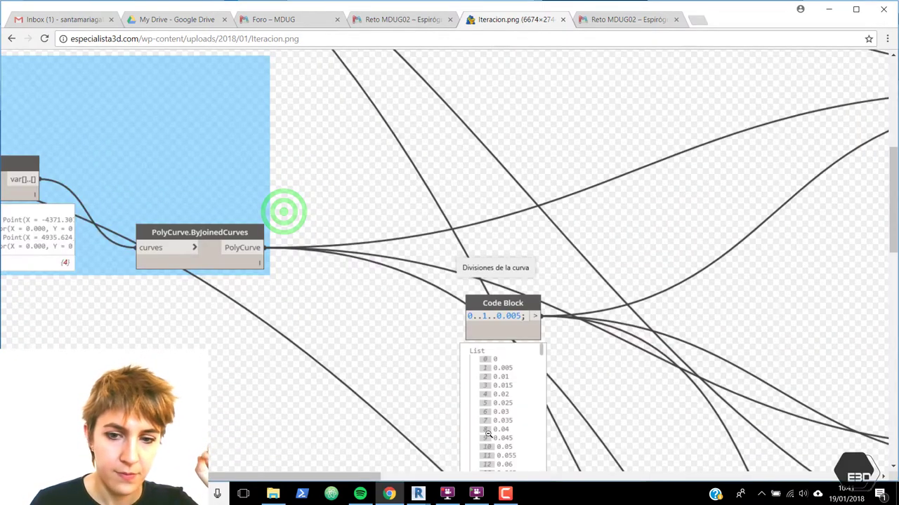
drag(359, 475, 383, 476)
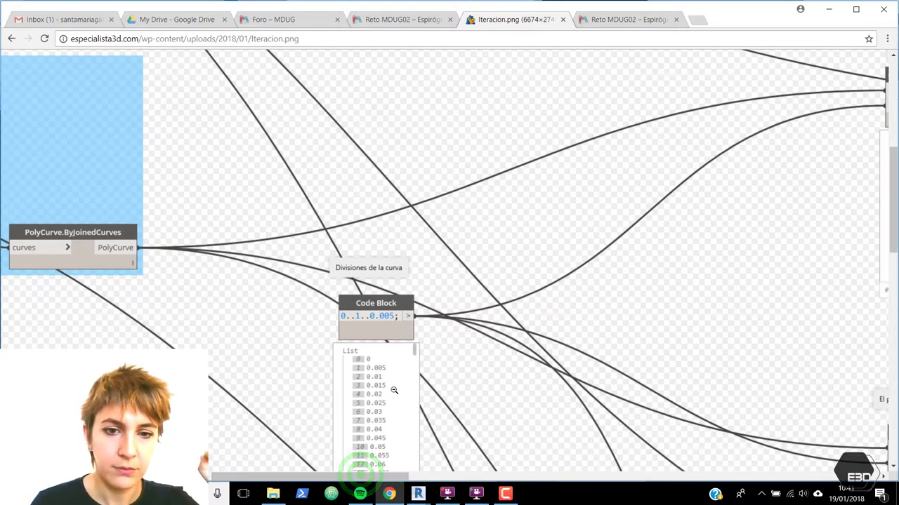
scroll(425, 332, down, 2)
scroll(364, 216, up, 1)
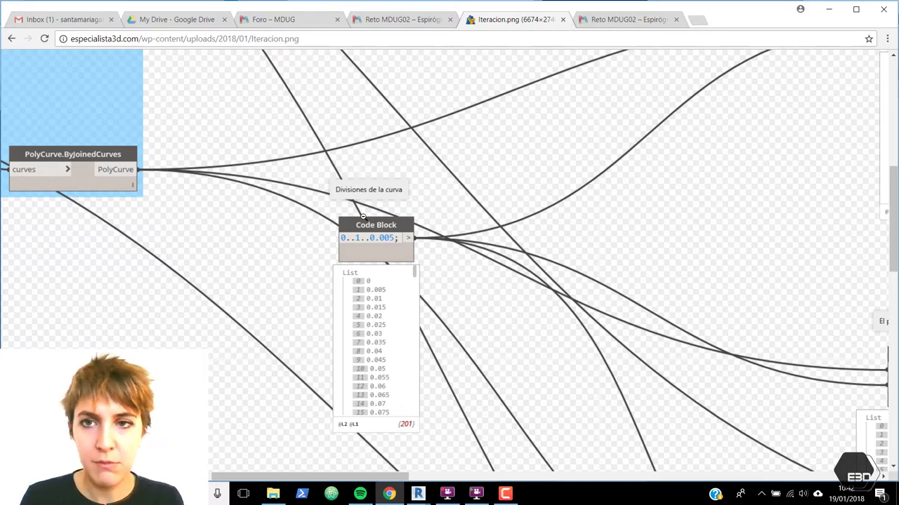
scroll(363, 217, down, 1)
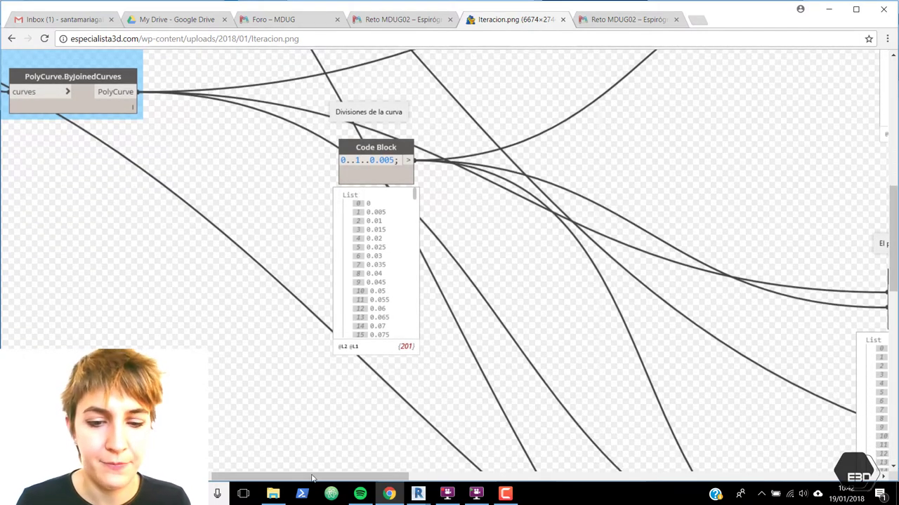
mouse_move(316, 476)
mouse_down()
mouse_move(481, 495)
mouse_move(434, 495)
mouse_up()
scroll(389, 399, down, 5)
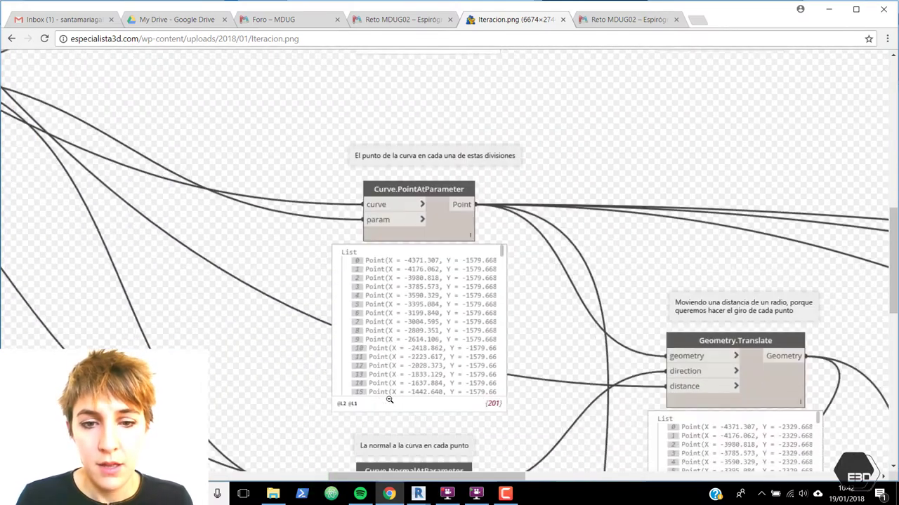
scroll(390, 386, up, 5)
scroll(390, 386, up, 5)
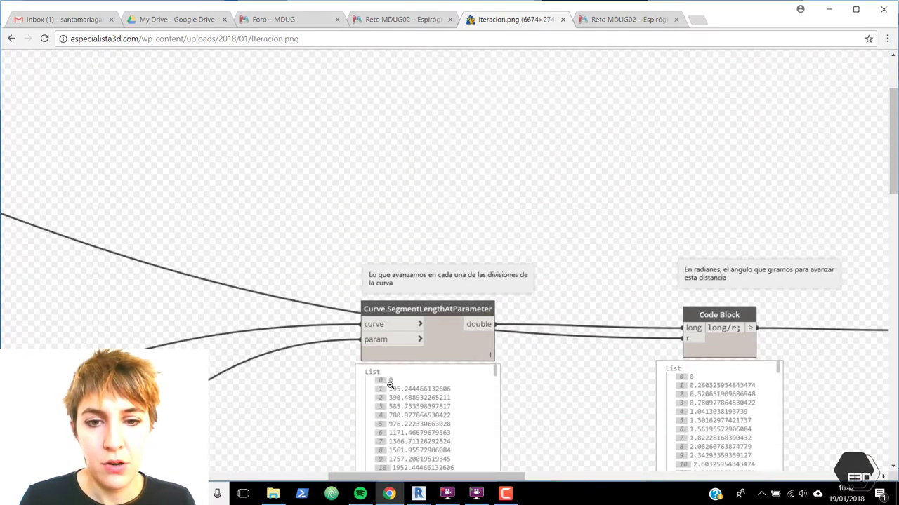
click(402, 315)
click(447, 170)
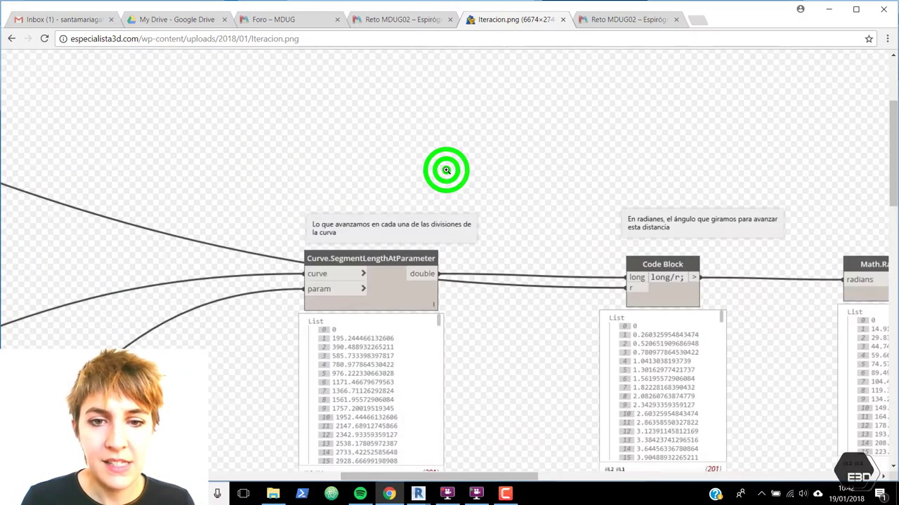
scroll(429, 239, down, 3)
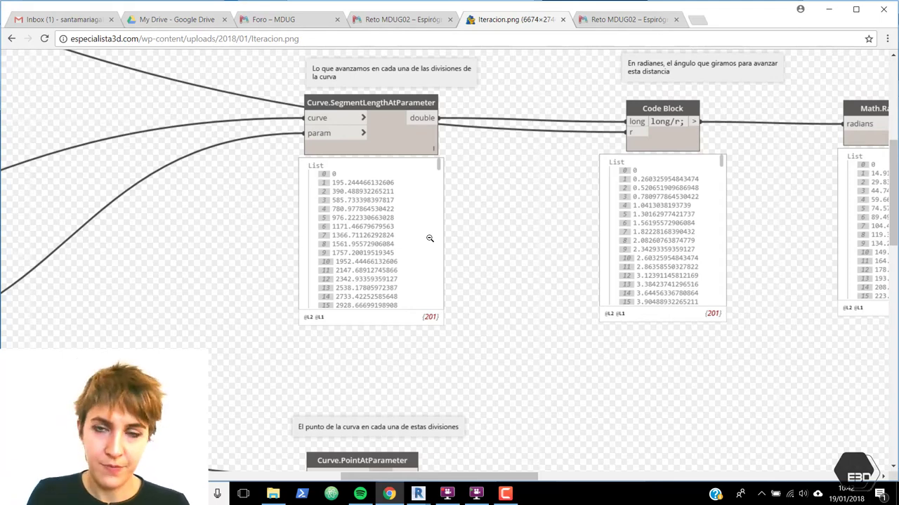
click(491, 232)
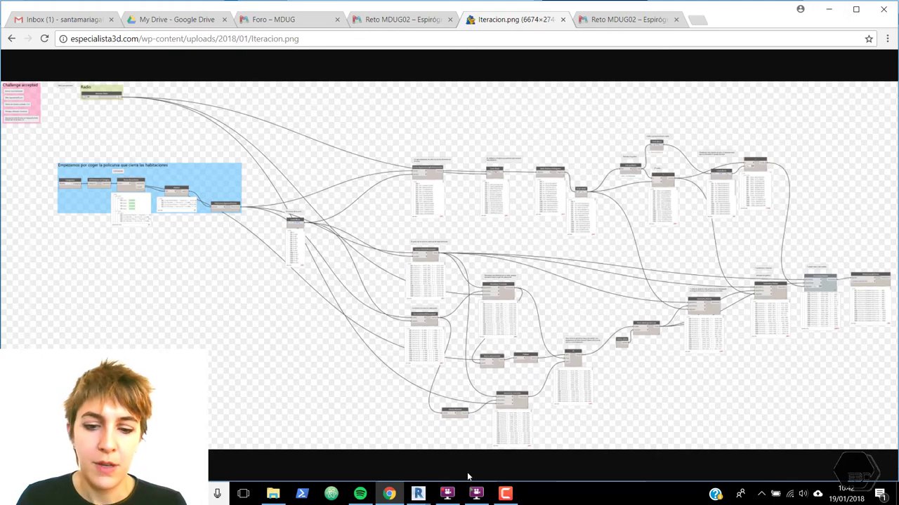
- Switch to the running Revit session and zoom into the Level 1 plan's oval and triangular rooms
click(418, 493)
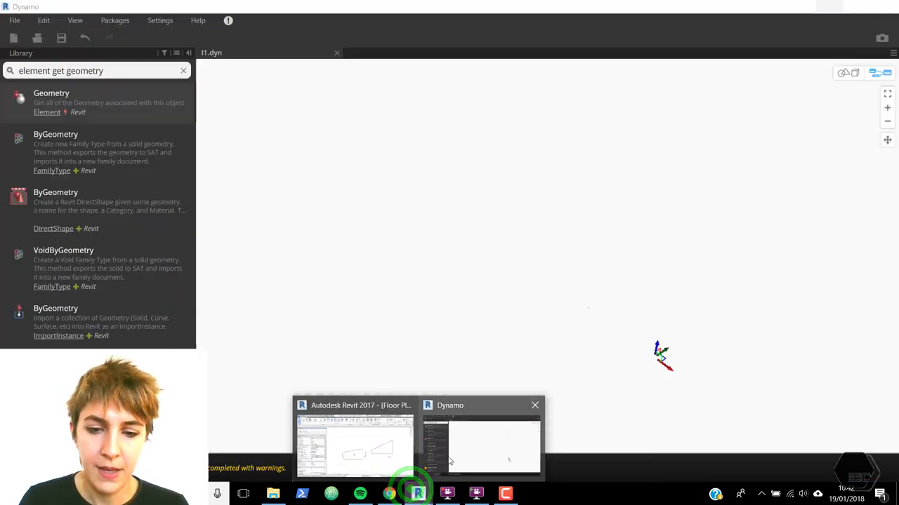
click(376, 440)
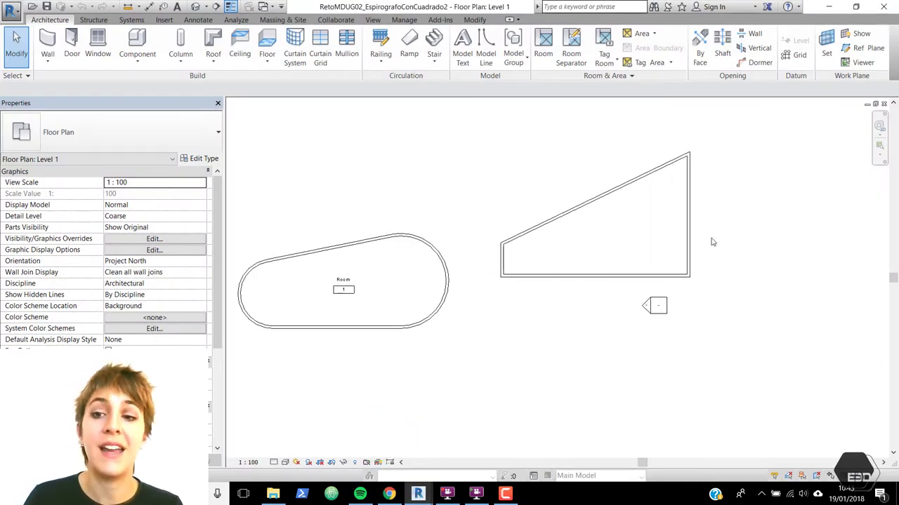
scroll(776, 159, up, 2)
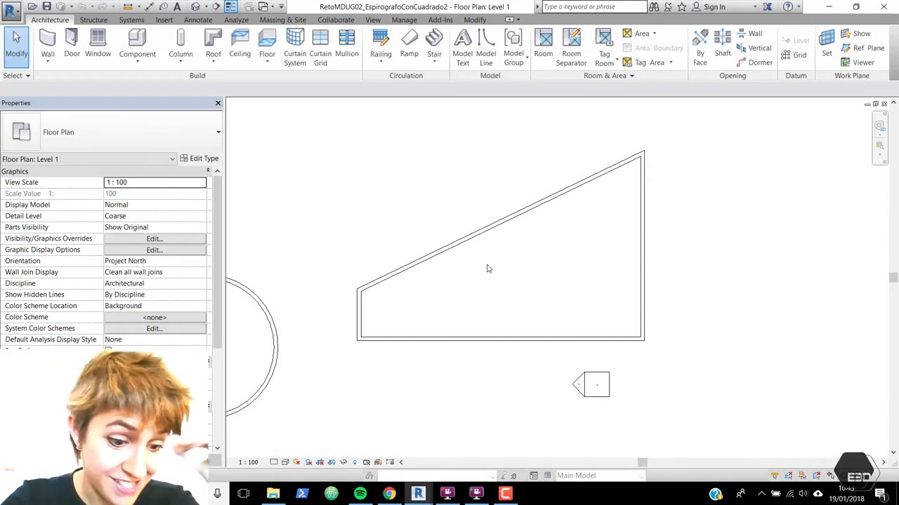
click(466, 187)
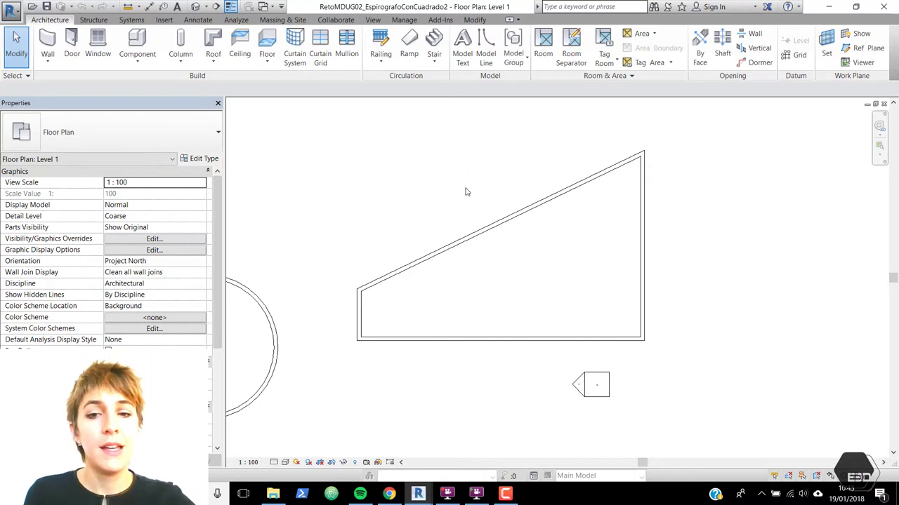
click(458, 187)
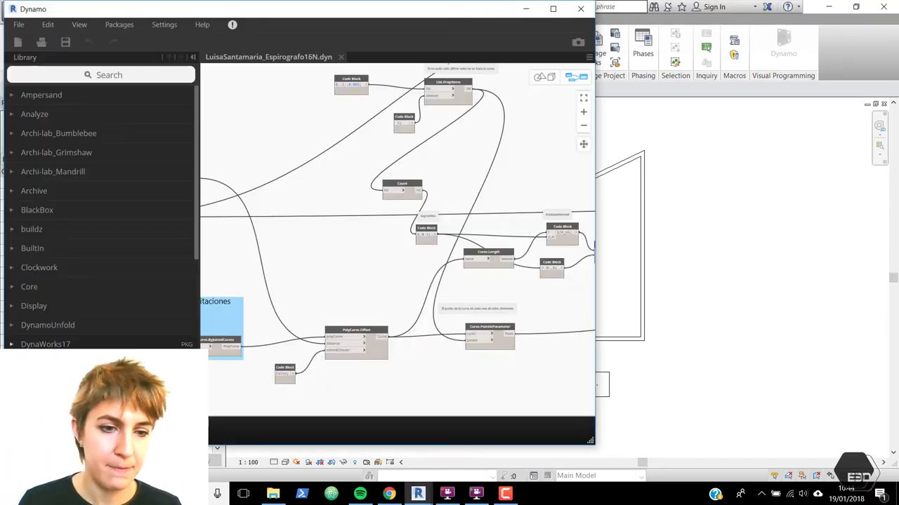
- Zoom the Dynamo canvas onto the Select Model Element node feeding Room.FinishBoundary
scroll(434, 196, down, 5)
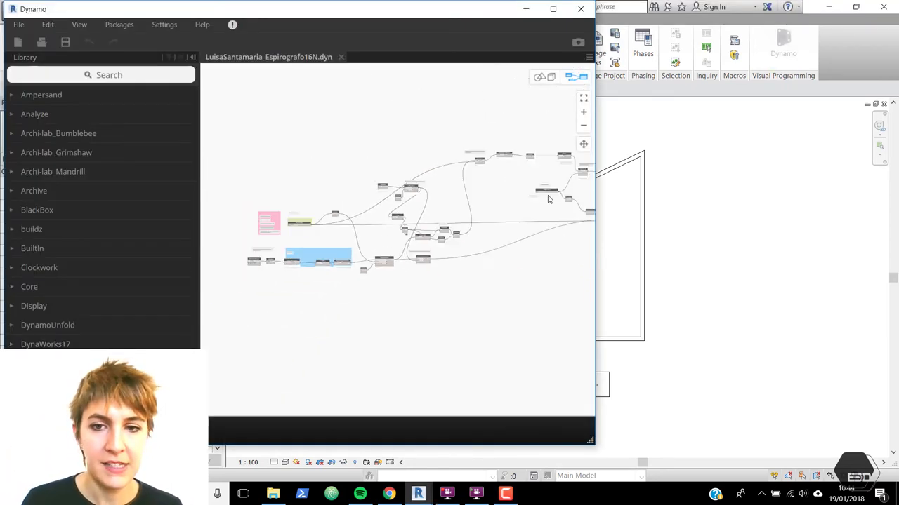
scroll(267, 257, up, 1)
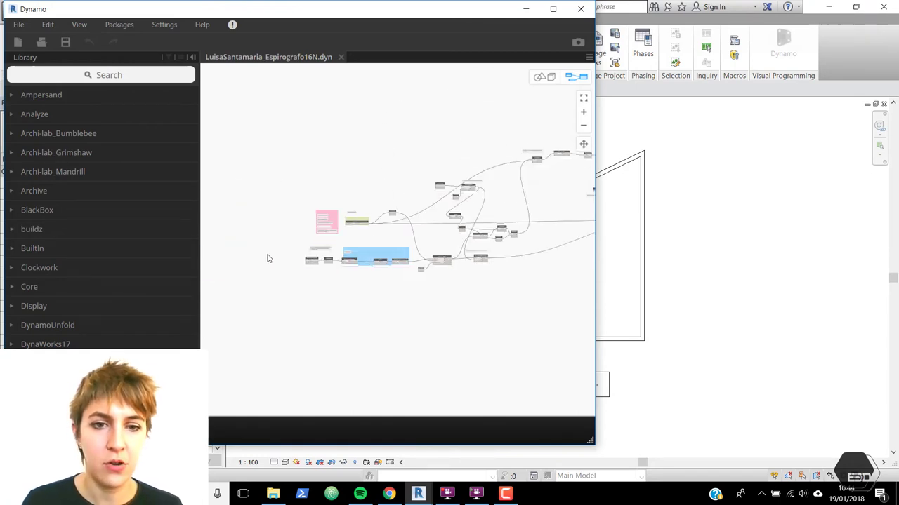
scroll(339, 257, up, 2)
scroll(334, 261, up, 1)
scroll(334, 261, up, 1)
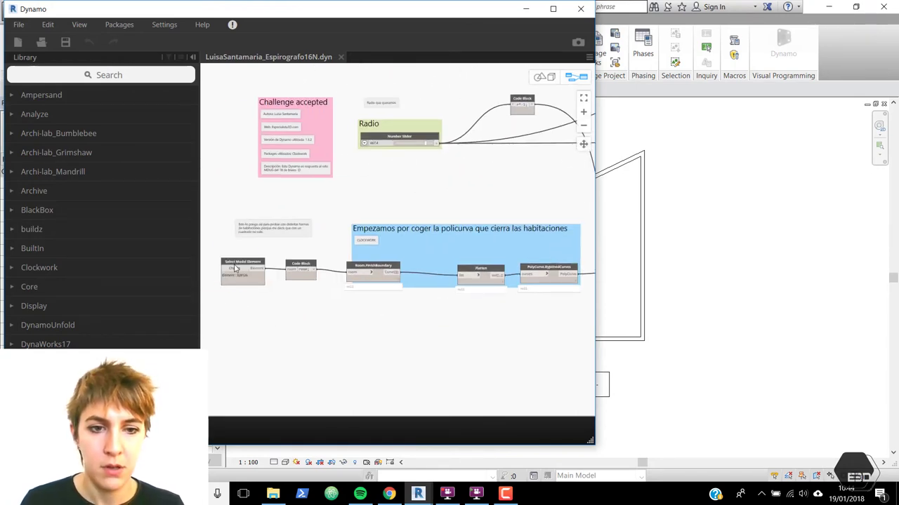
scroll(650, 212, down, 2)
scroll(768, 217, down, 2)
scroll(768, 217, up, 1)
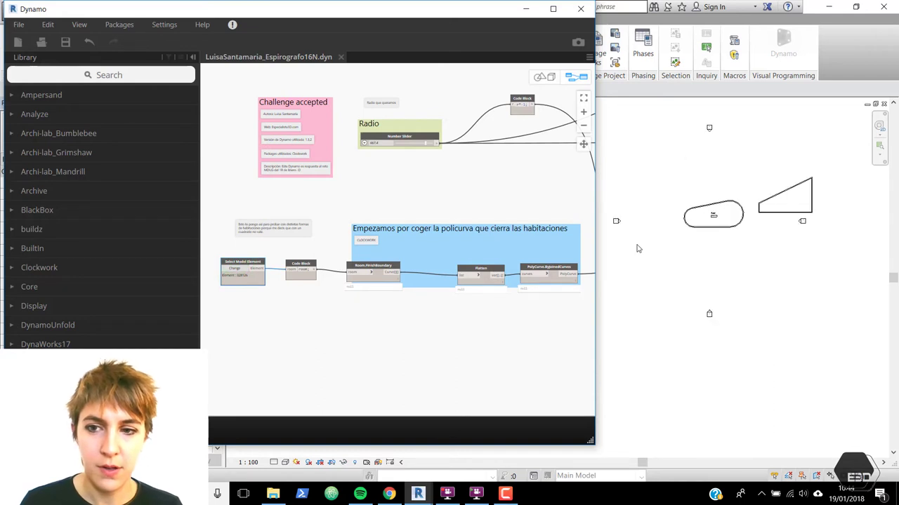
scroll(749, 192, up, 3)
- Set the oval Room 1 as the Select Model Element input, picking it twice to run the graph
scroll(750, 191, up, 2)
click(234, 269)
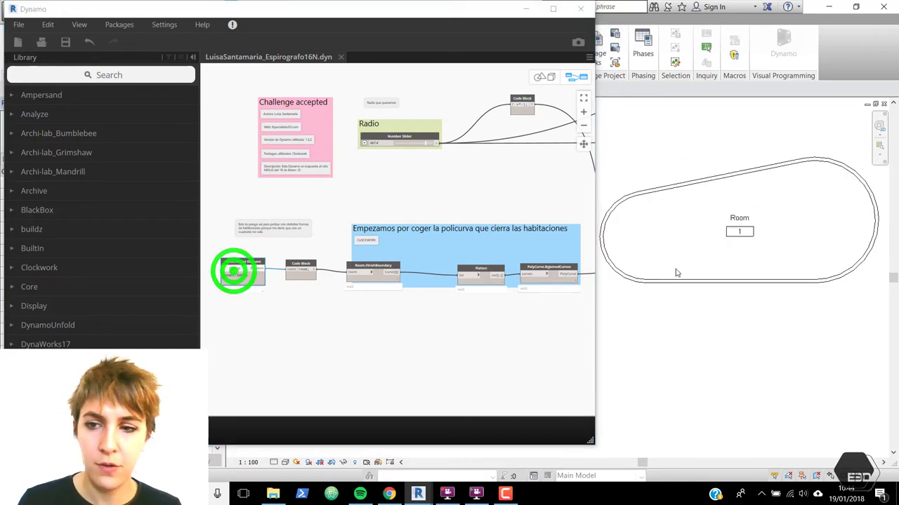
click(715, 211)
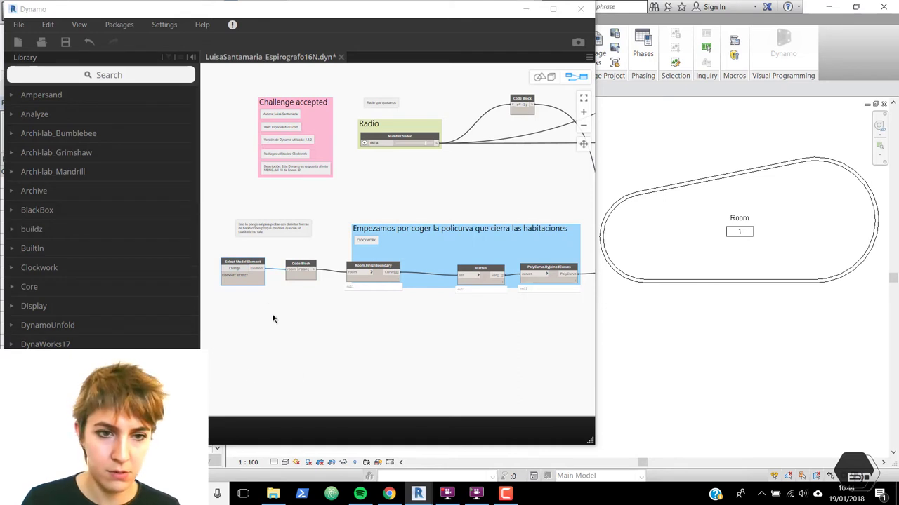
click(237, 266)
click(716, 204)
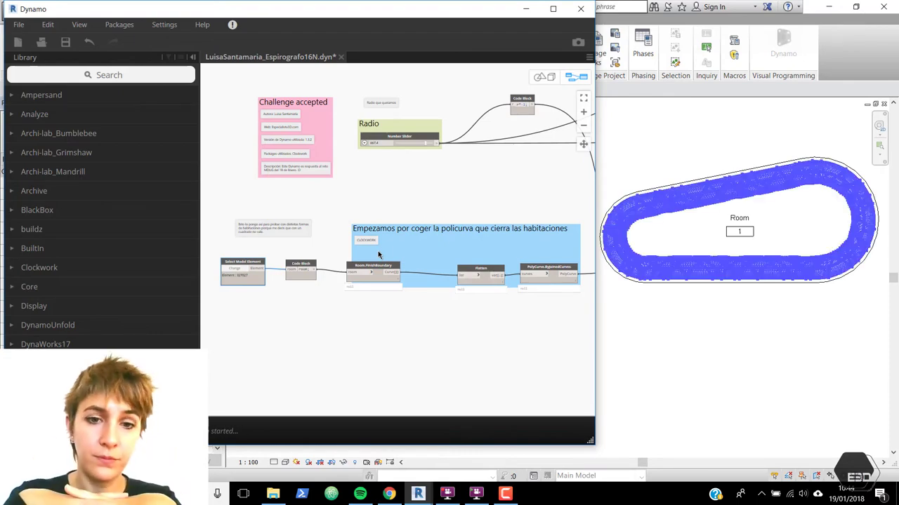
- Inspect the blue spirograph band in the oval room, then begin choosing a different room
scroll(698, 253, up, 5)
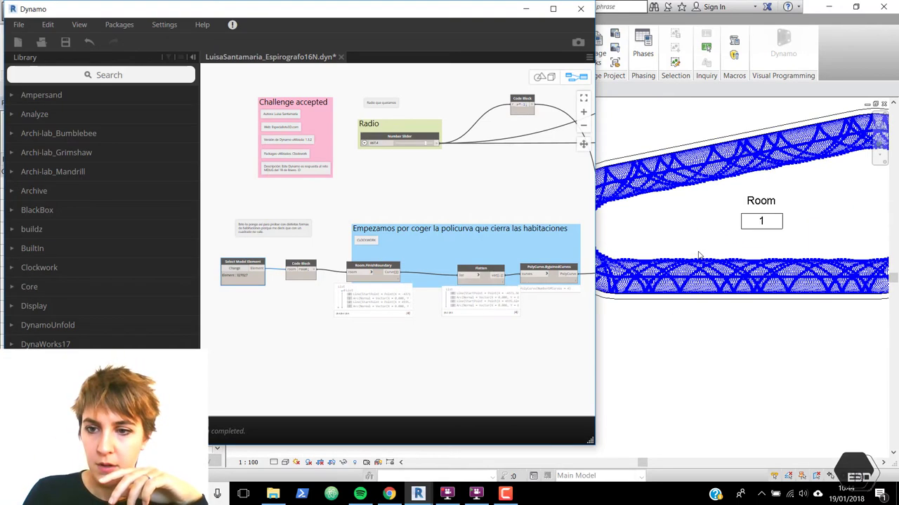
scroll(697, 252, down, 5)
scroll(742, 235, down, 1)
scroll(749, 235, up, 2)
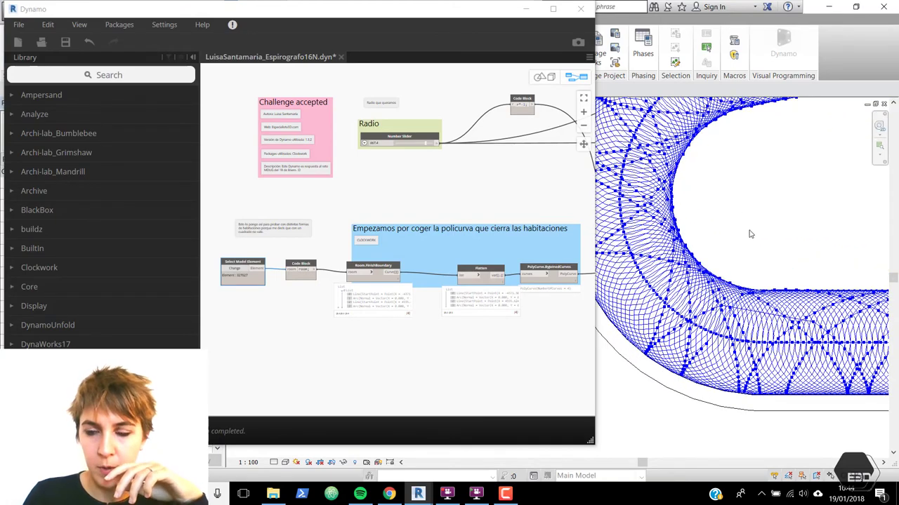
scroll(748, 235, down, 3)
scroll(674, 246, down, 3)
scroll(674, 246, up, 4)
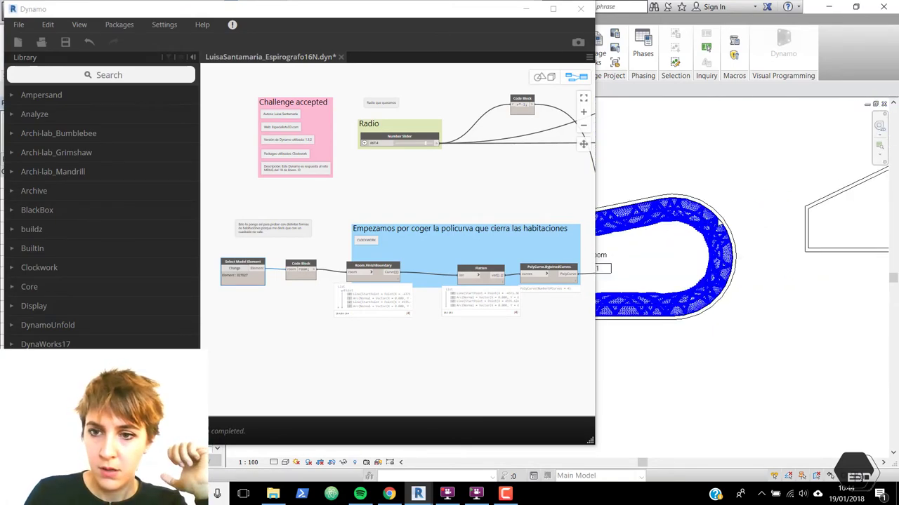
scroll(674, 246, up, 2)
scroll(676, 246, up, 2)
scroll(676, 247, down, 3)
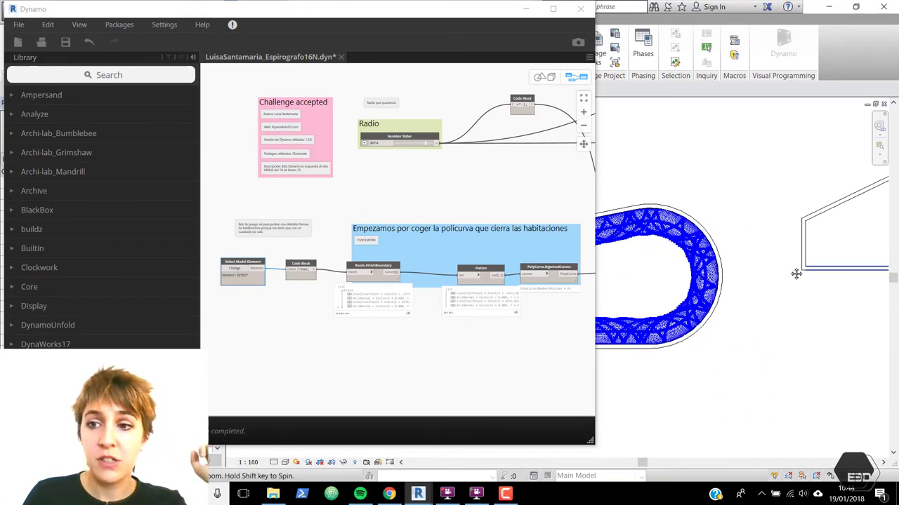
scroll(794, 273, up, 3)
click(243, 268)
- Make the triangular room the graph input and zoom in on its new spirograph band
scroll(611, 241, down, 2)
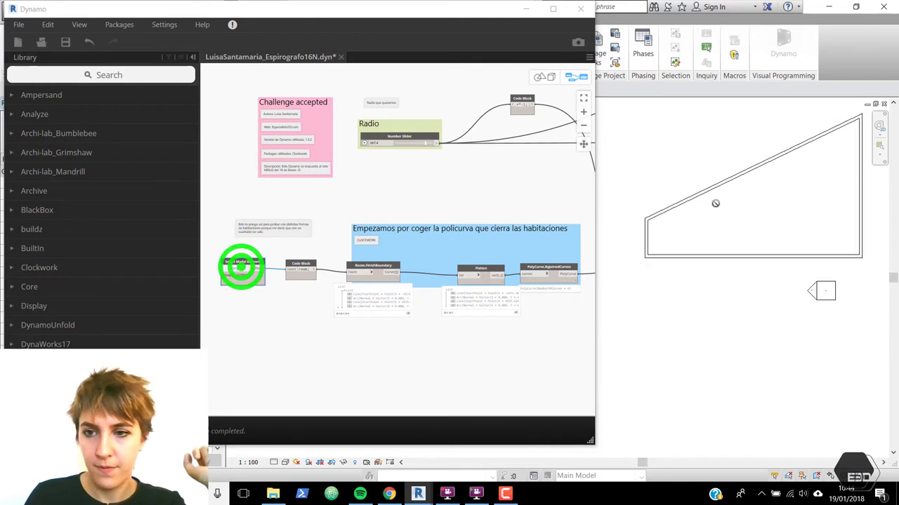
click(769, 205)
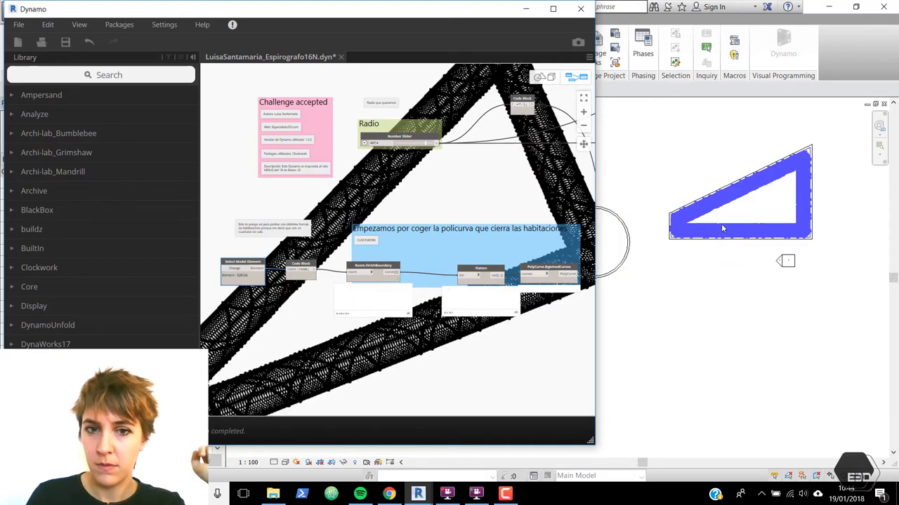
scroll(768, 203, up, 3)
scroll(762, 171, up, 3)
scroll(798, 211, up, 2)
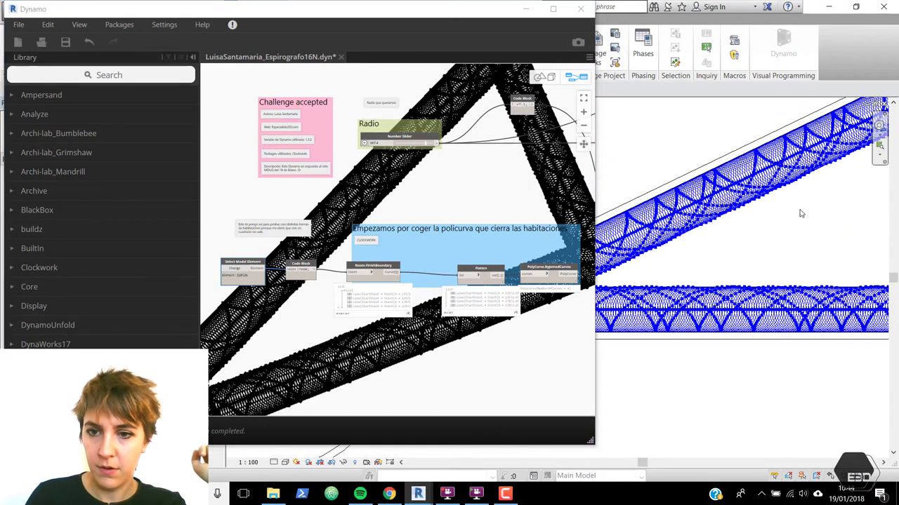
- Pan across two bands of the blue mesh, then maximize the Dynamo window
middle_drag(798, 211, 864, 220)
scroll(863, 220, up, 2)
scroll(829, 217, up, 2)
middle_drag(808, 216, 629, 185)
scroll(630, 185, down, 2)
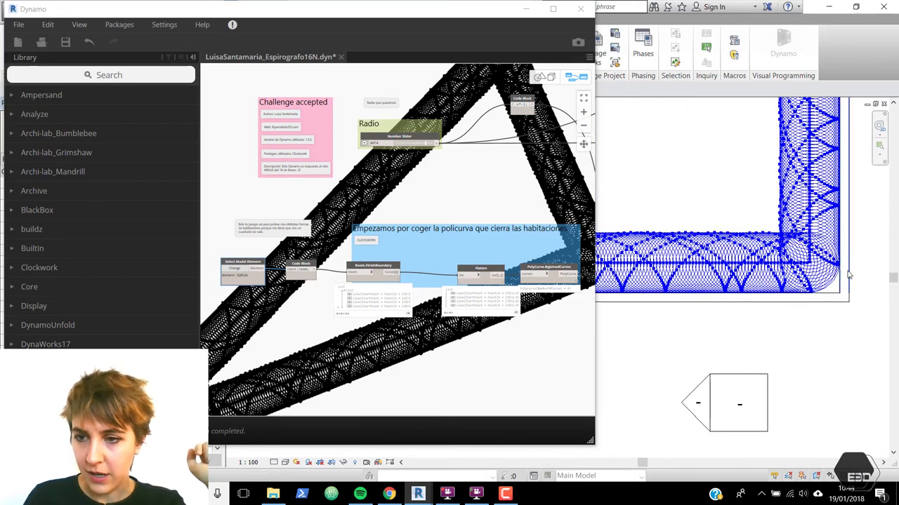
click(554, 10)
- Pan the graph to bring the PolyCurve.Offset and Curve.Length nodes into view
scroll(449, 204, down, 2)
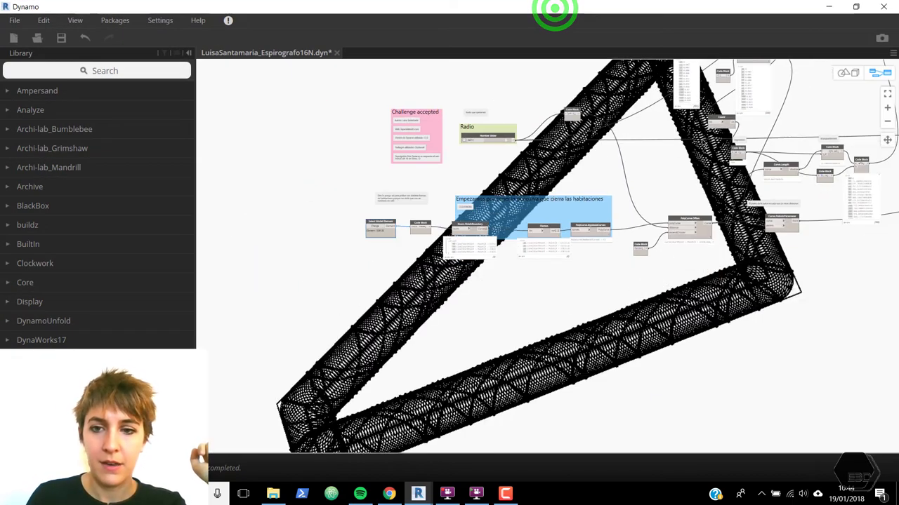
scroll(419, 238, up, 5)
mouse_move(579, 264)
middle_down()
mouse_move(270, 190)
mouse_move(302, 200)
middle_up()
scroll(475, 251, down, 3)
middle_drag(699, 308, 544, 316)
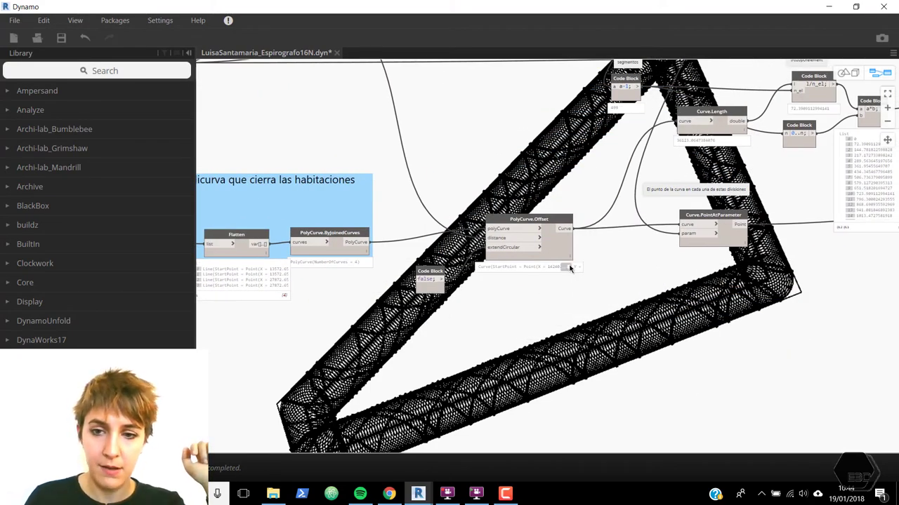
scroll(709, 315, down, 1)
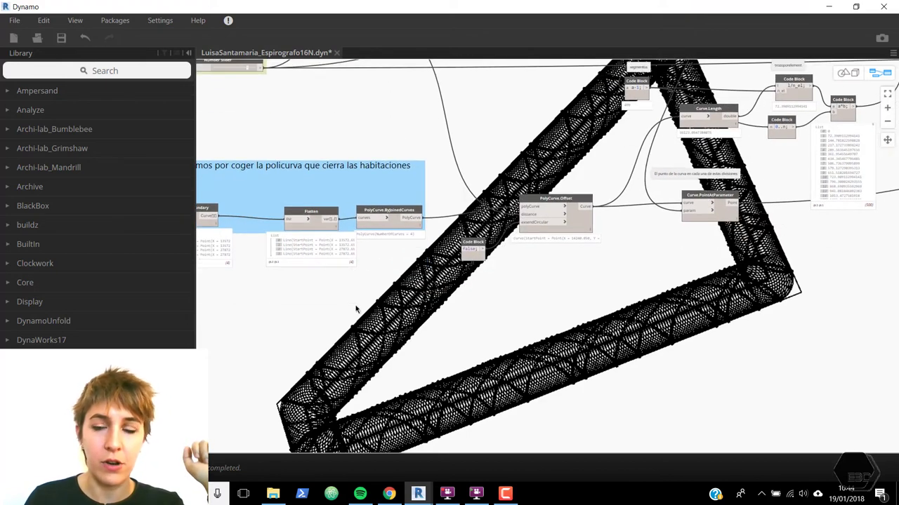
- Switch to the 3D geometry preview, then return to the node graph
click(851, 75)
scroll(611, 147, down, 1)
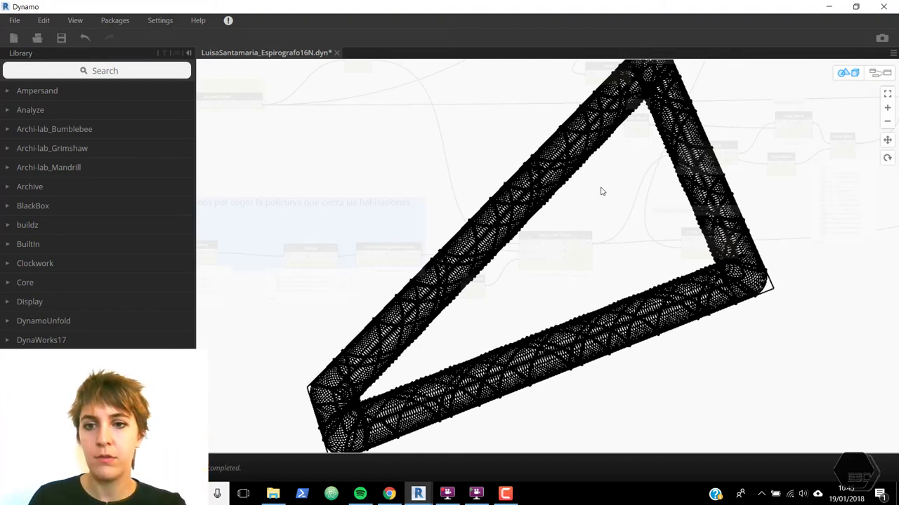
click(882, 73)
scroll(522, 268, down, 2)
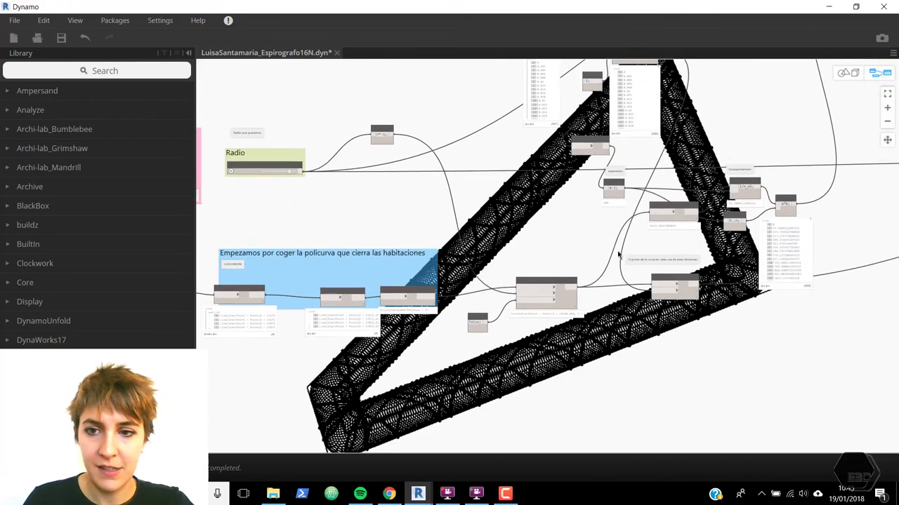
scroll(522, 269, up, 5)
- Move the PolyCurve.Offset node slightly up and to the right
click(517, 291)
drag(522, 275, 527, 265)
click(533, 290)
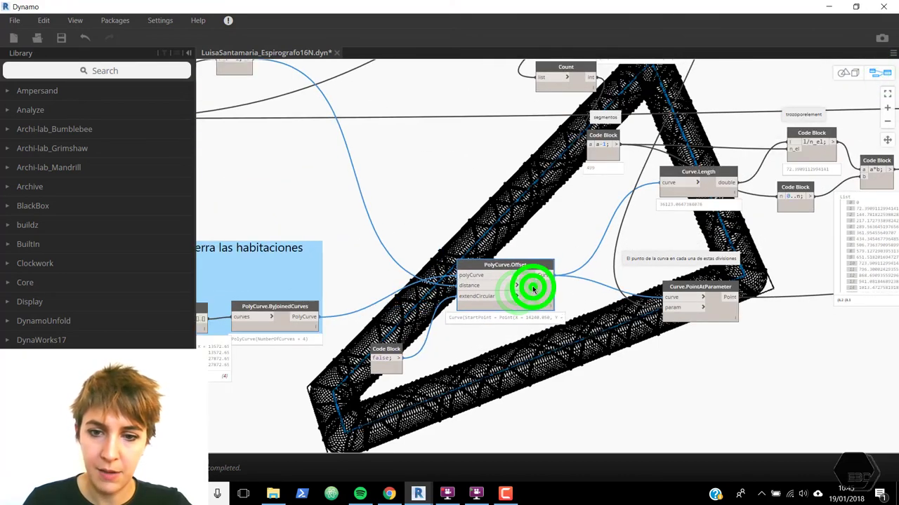
scroll(492, 414, down, 3)
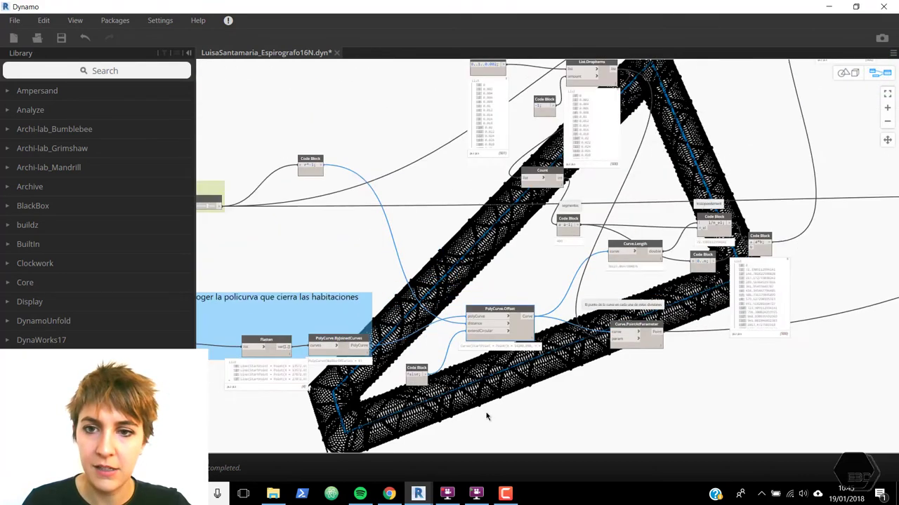
scroll(586, 300, up, 2)
scroll(593, 304, up, 2)
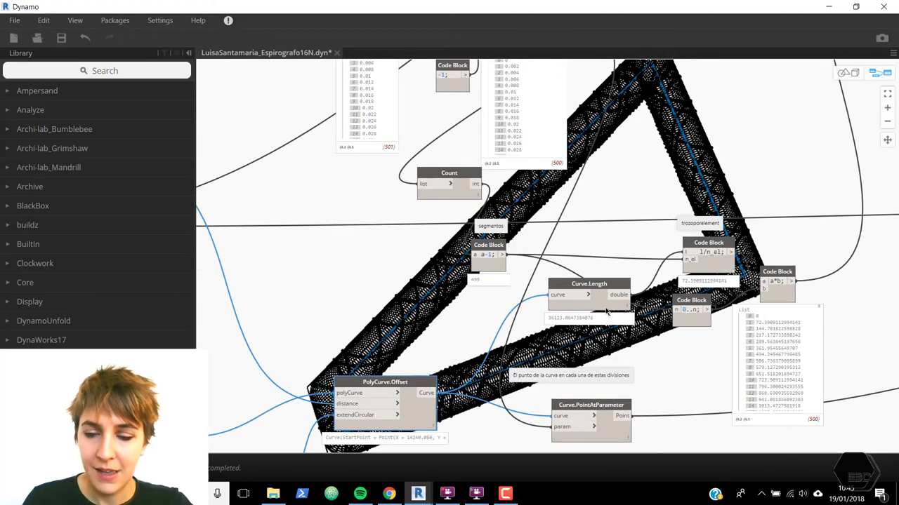
- Nudge the Curve.Length node up and right, then pan to the Math.RadiansToDegrees nodes
click(606, 309)
drag(606, 309, 610, 306)
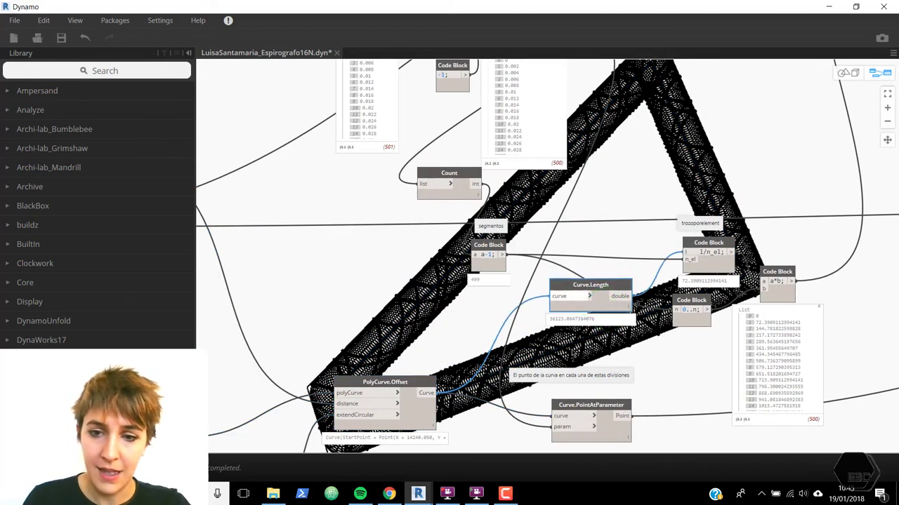
scroll(524, 238, down, 5)
scroll(555, 294, up, 5)
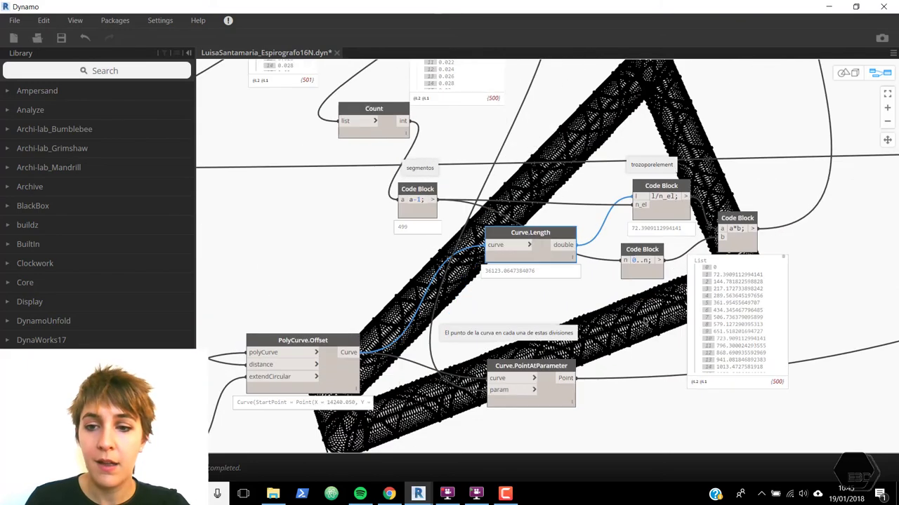
middle_drag(586, 287, 487, 316)
scroll(487, 316, down, 2)
scroll(526, 210, down, 3)
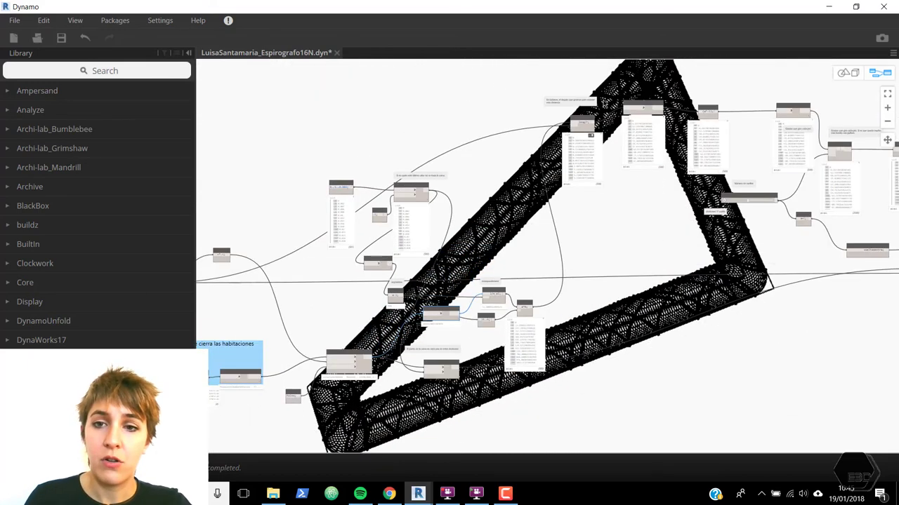
scroll(599, 90, up, 4)
- Zoom out and pan the graph toward the Python Script node
scroll(597, 91, up, 2)
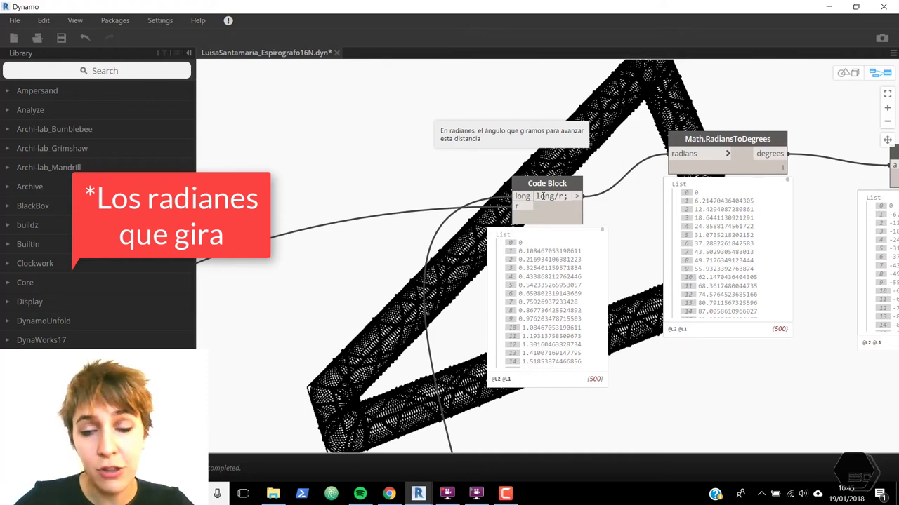
scroll(539, 143, down, 4)
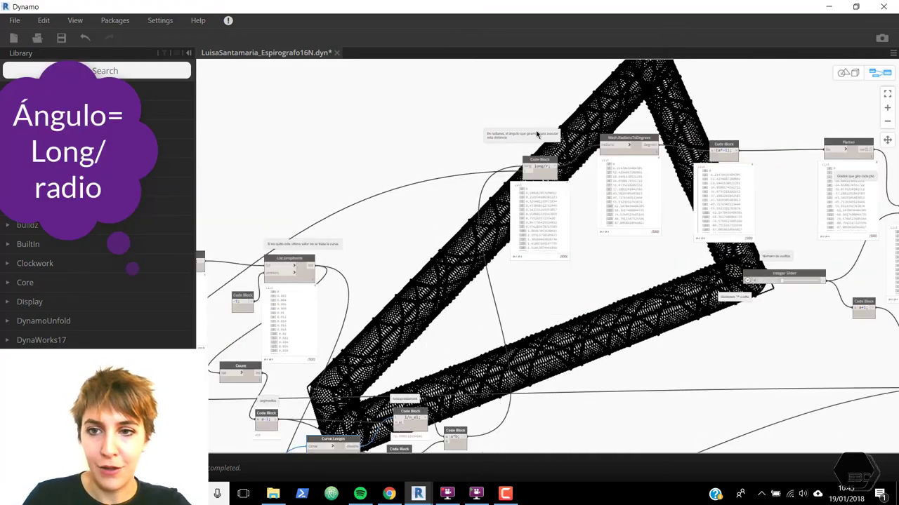
scroll(599, 192, up, 2)
scroll(599, 192, up, 1)
scroll(652, 164, up, 1)
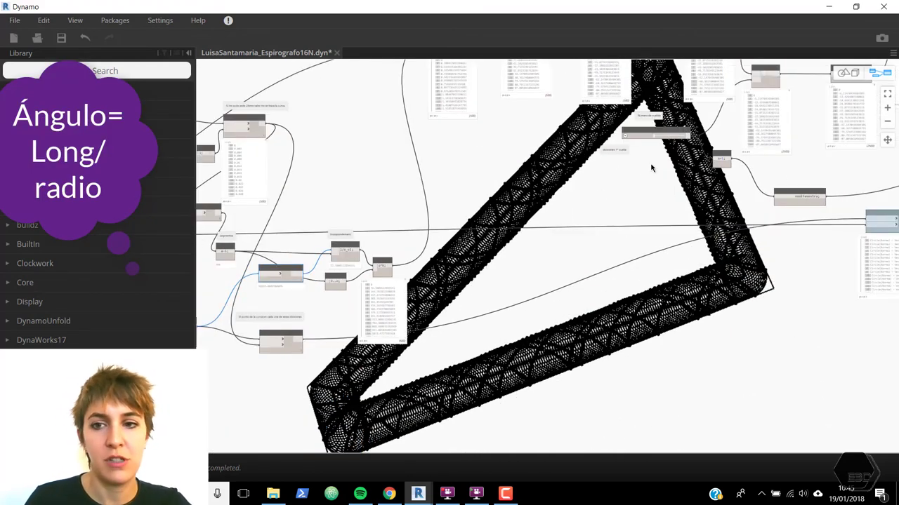
scroll(543, 265, up, 1)
scroll(423, 91, up, 1)
scroll(442, 132, up, 1)
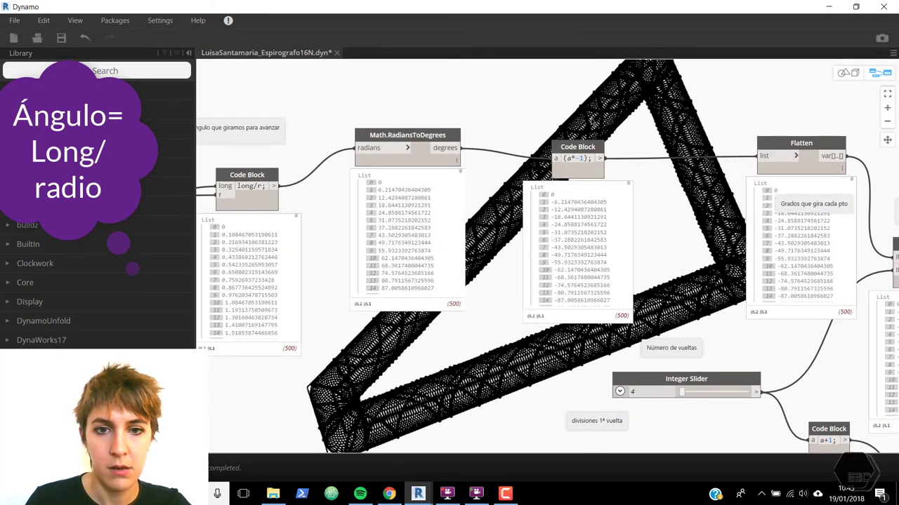
middle_drag(534, 110, 393, 94)
scroll(646, 145, down, 1)
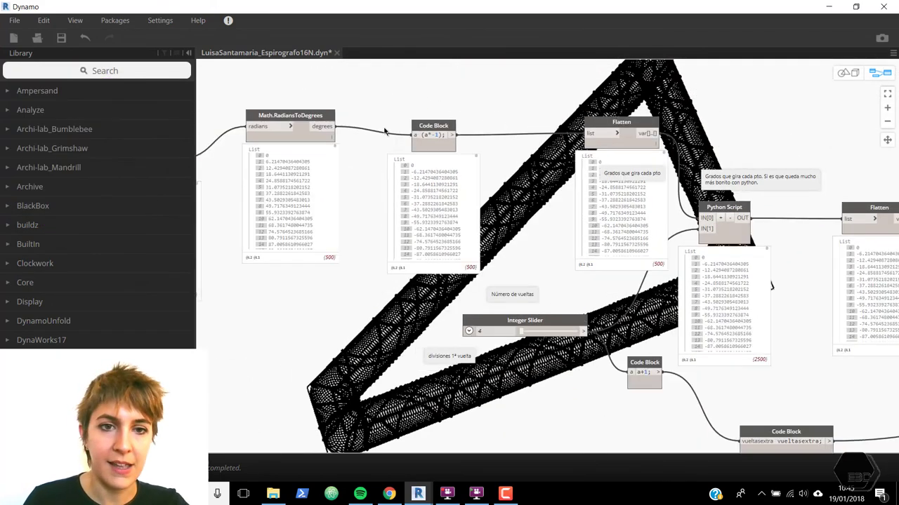
- Bring the Python Script output list into view and open the node's Python code
middle_drag(366, 130, 398, 129)
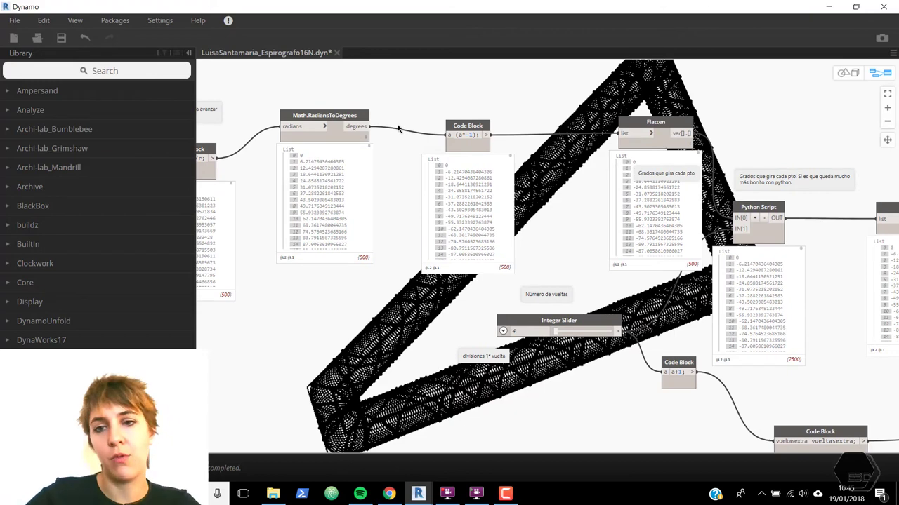
middle_drag(636, 100, 431, 96)
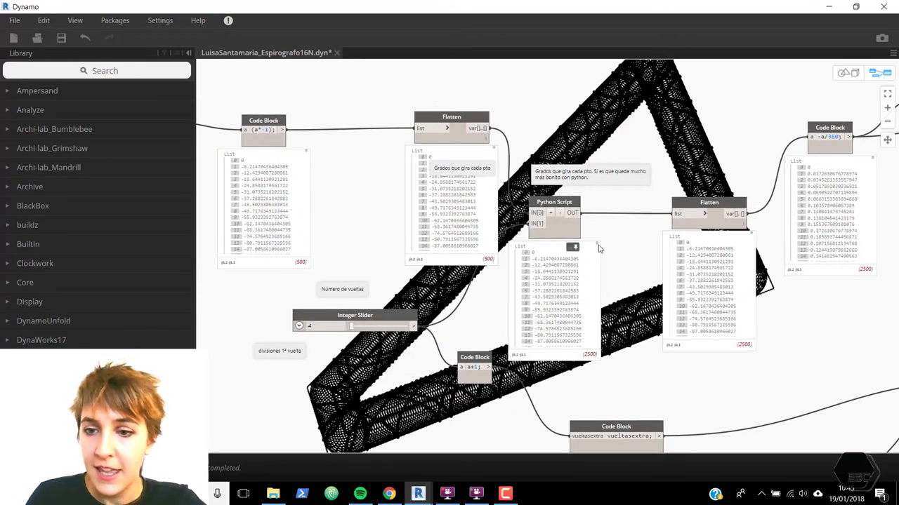
drag(598, 246, 588, 356)
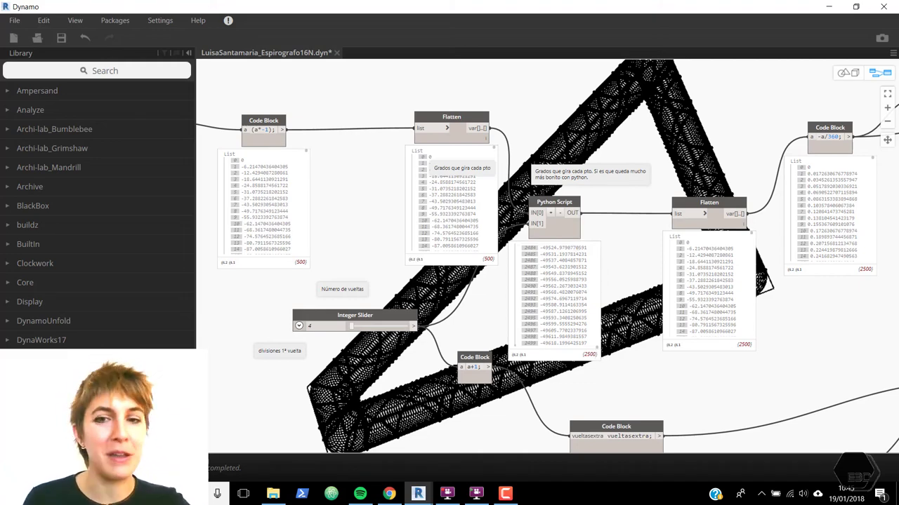
double_click(555, 226)
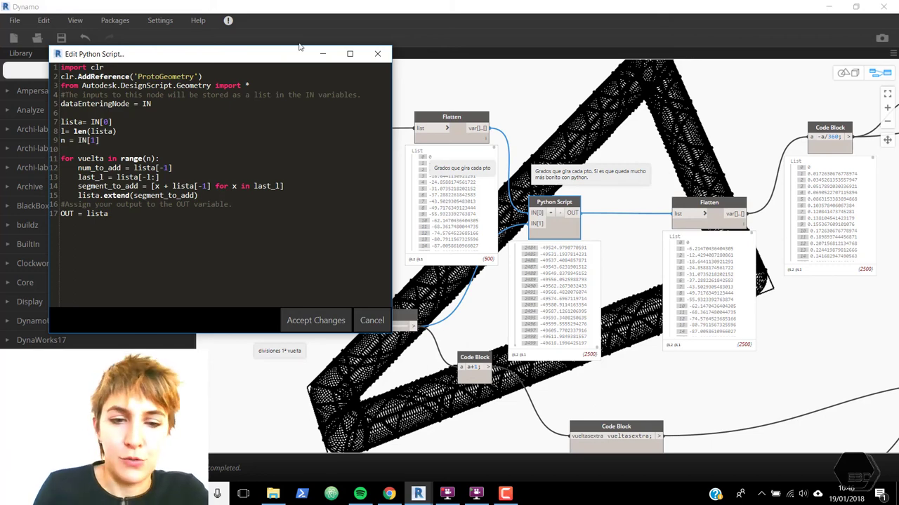
- Cancel the Edit Python Script window, leaving the code unchanged
click(341, 325)
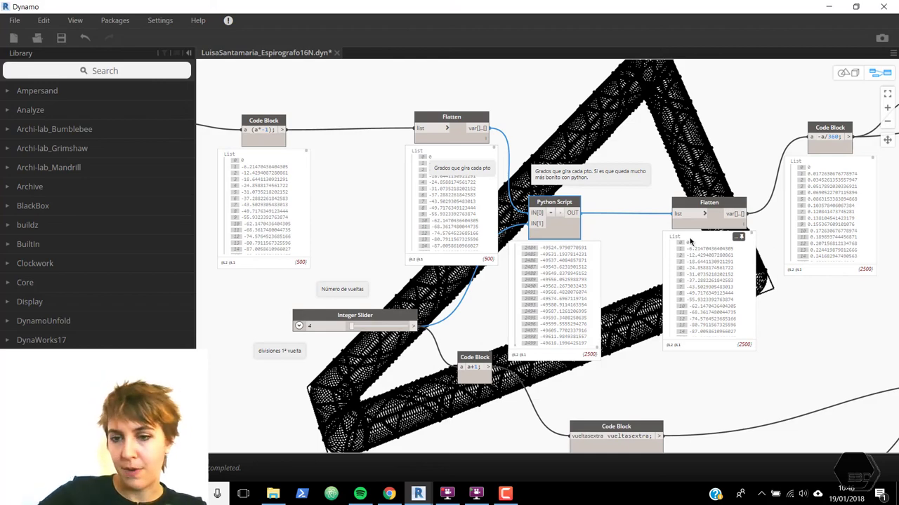
scroll(416, 128, down, 5)
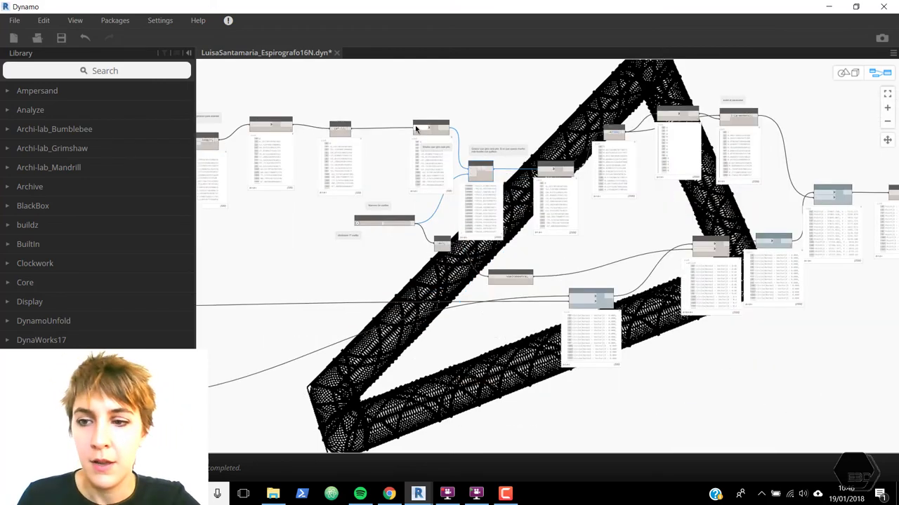
scroll(734, 171, up, 5)
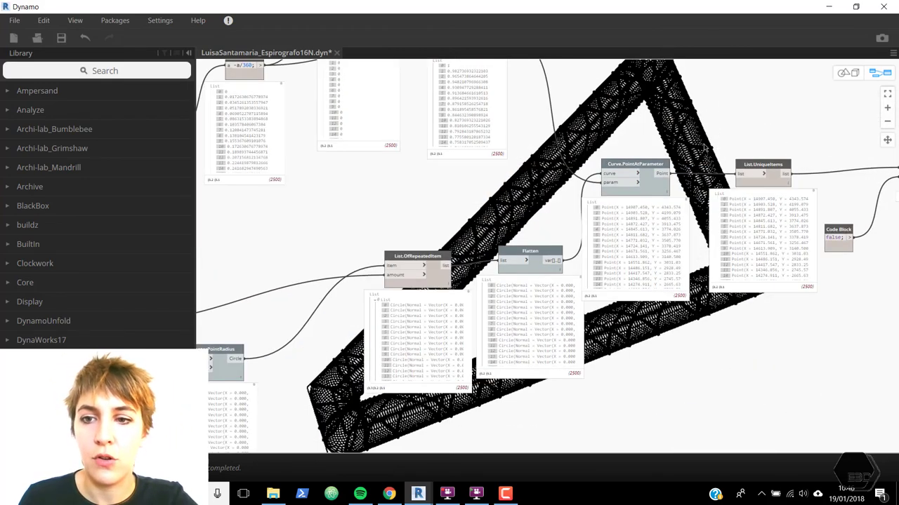
middle_drag(734, 170, 443, 166)
click(695, 179)
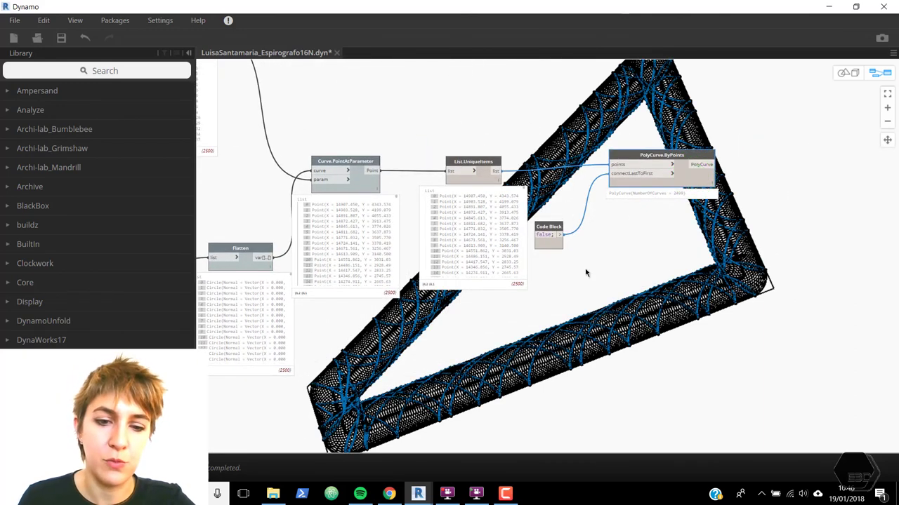
scroll(588, 274, down, 2)
scroll(695, 268, down, 1)
scroll(798, 261, up, 1)
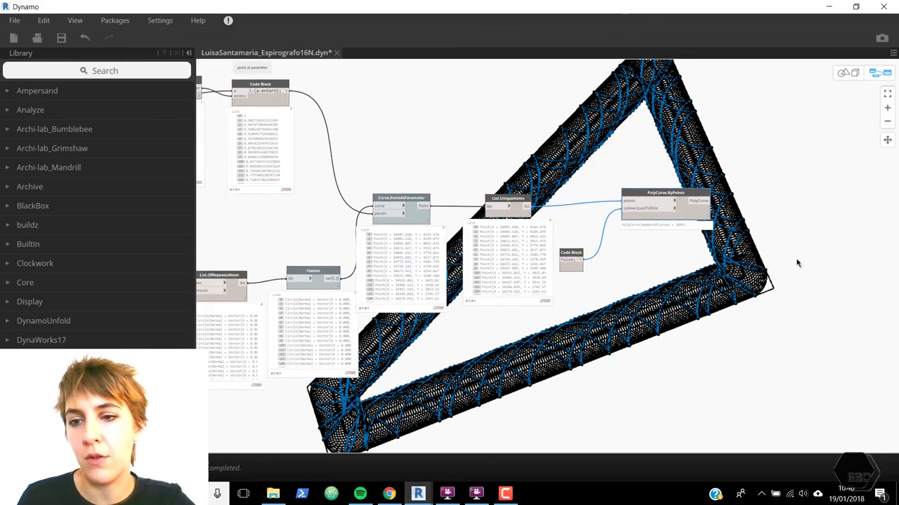
scroll(798, 243, up, 1)
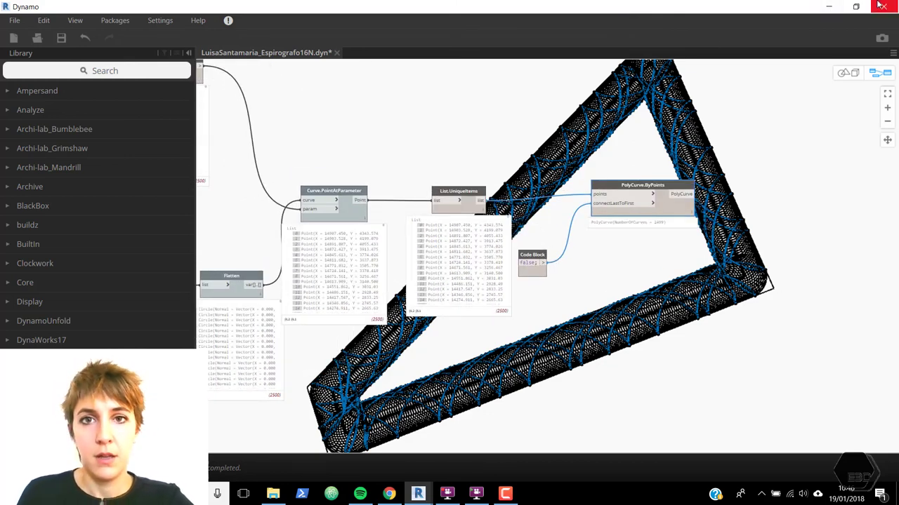